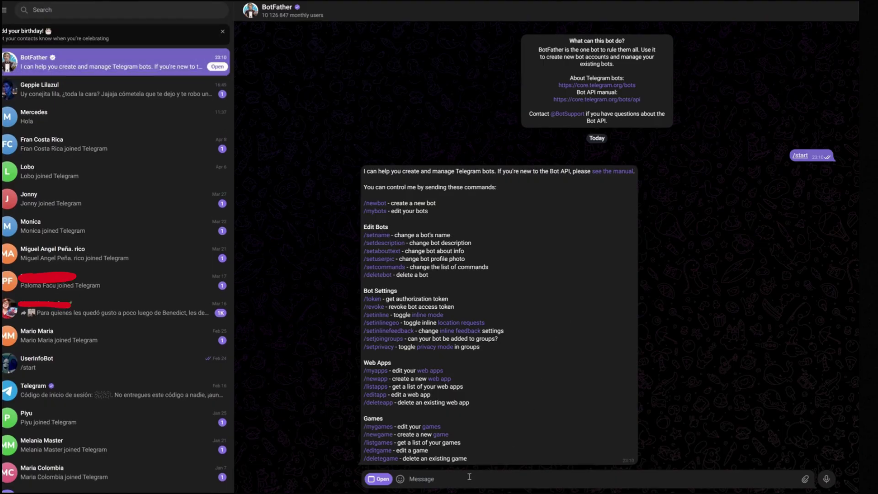
- Create a new bot with /newbot named 'laura video' and username laura_geppie_bot
type("/new")
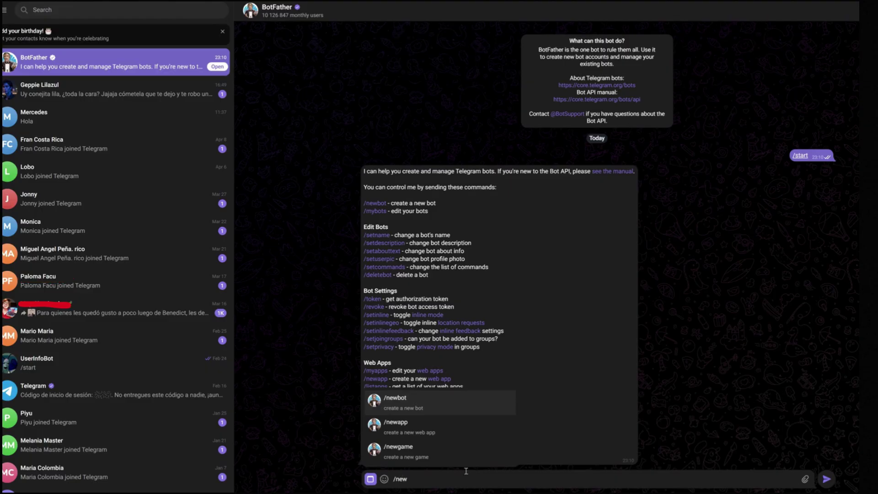
left_click(417, 402)
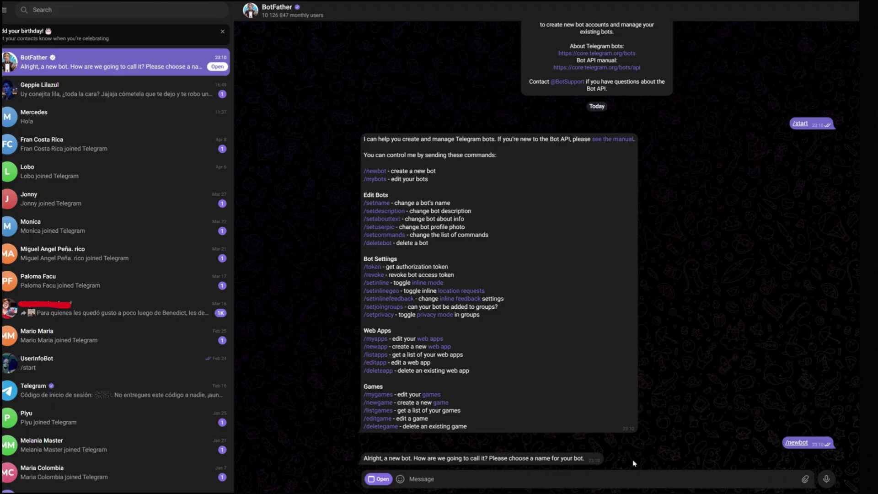
type("laura")
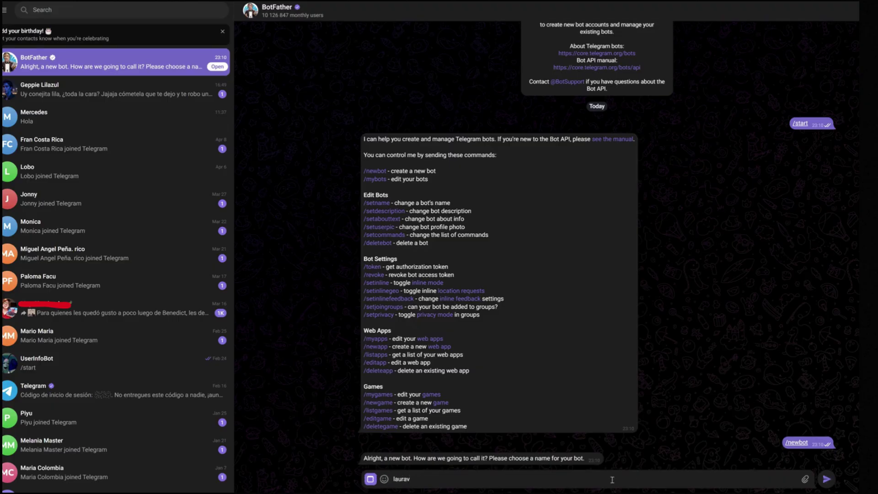
type(" video")
key("Return")
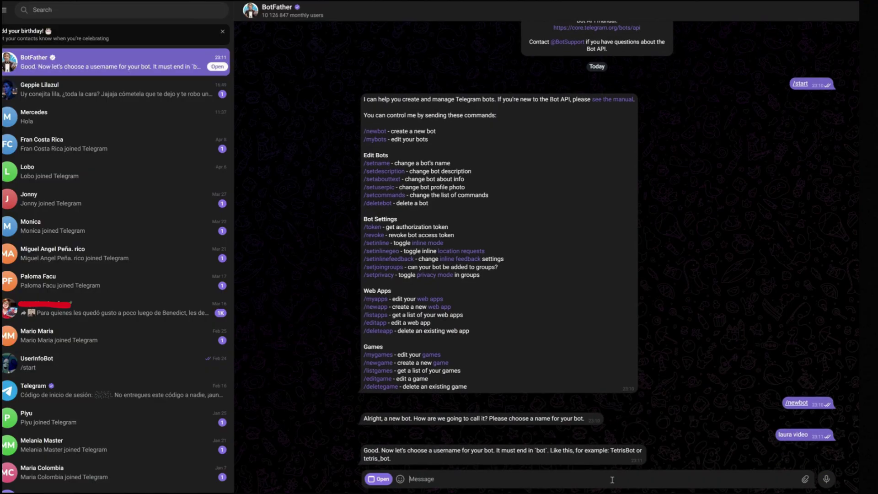
type("la")
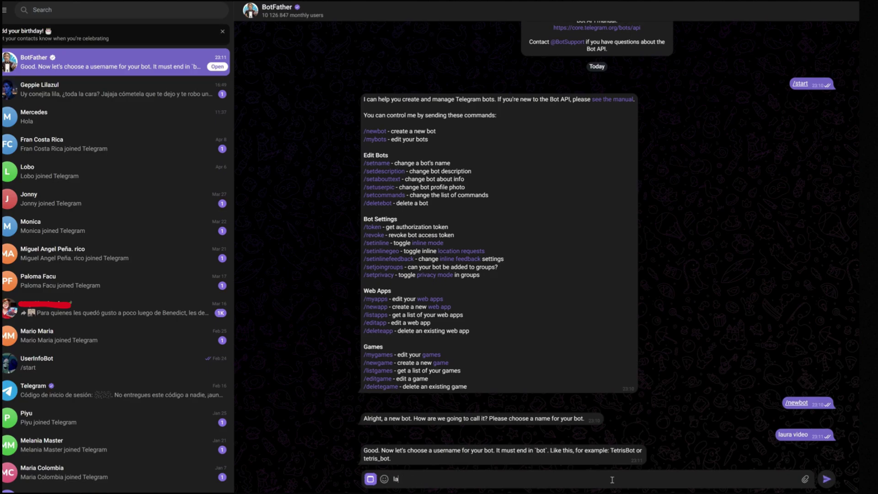
type("ura_")
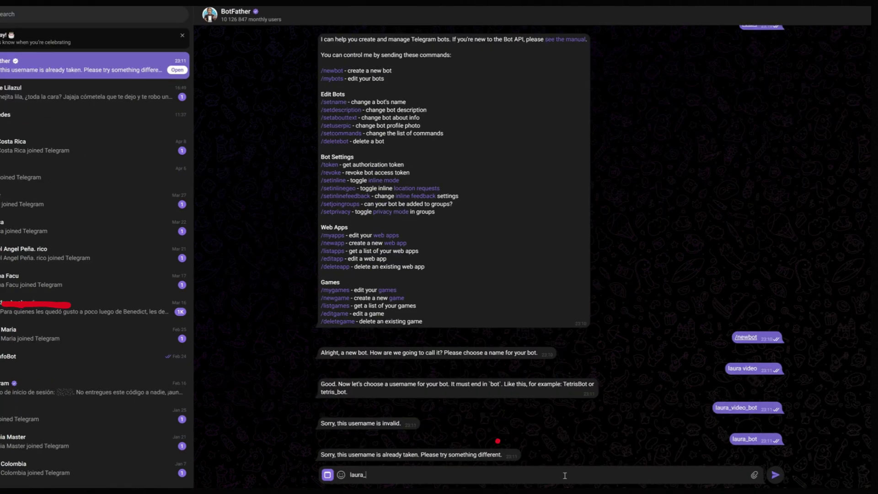
type("geppie_boit")
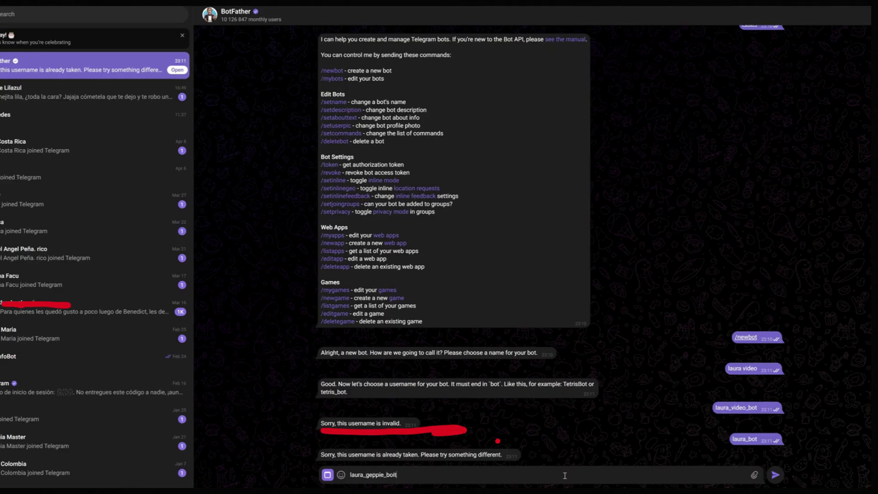
key("BackSpace")
key("BackSpace")
type("t")
key("Return")
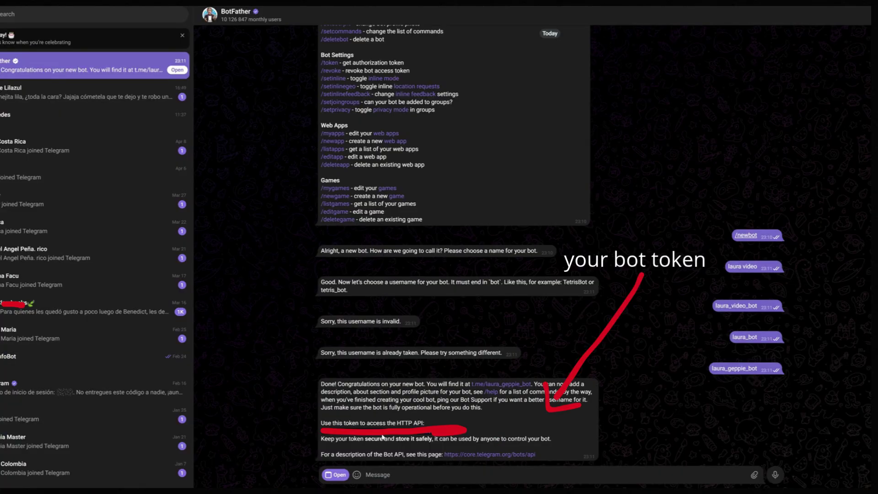
- Find and start IDBot, then send /getid to get your Telegram user ID
left_click(13, 14)
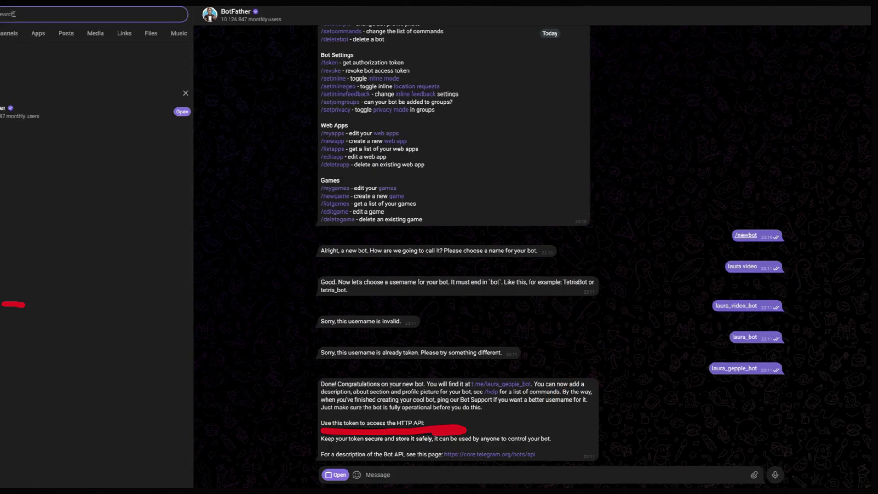
type("id")
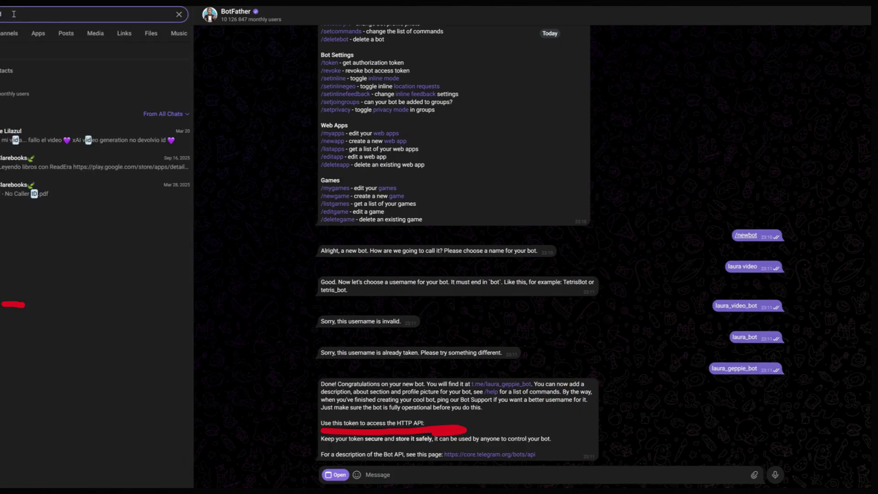
left_click(69, 88)
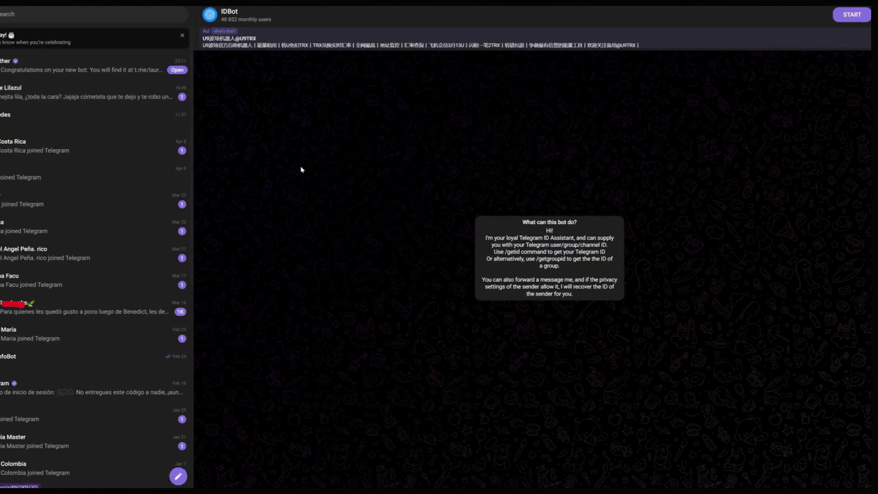
left_click(852, 14)
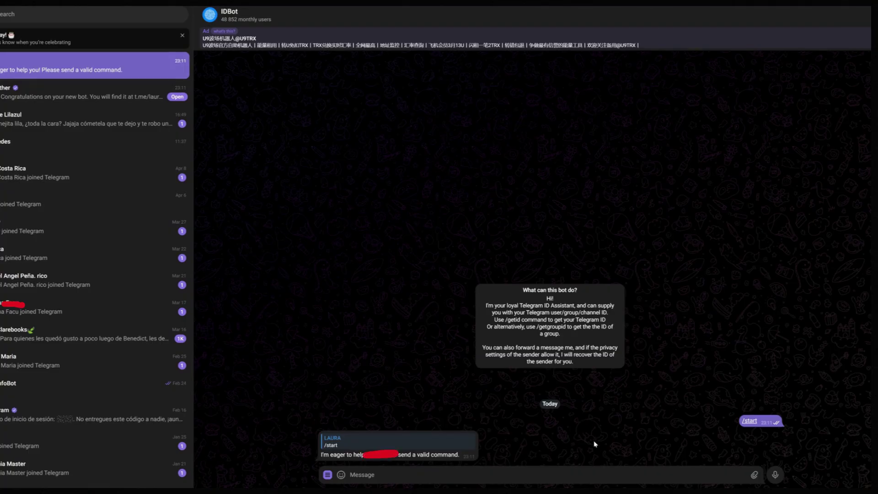
type("?get")
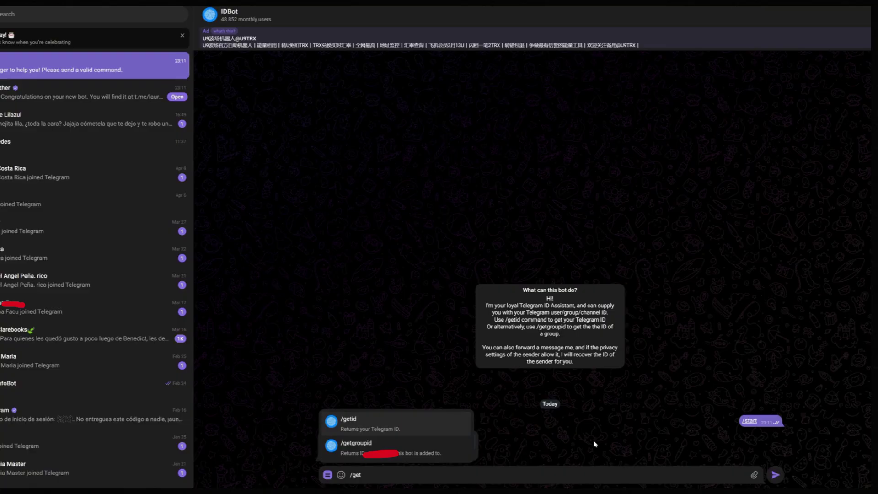
key("Escape")
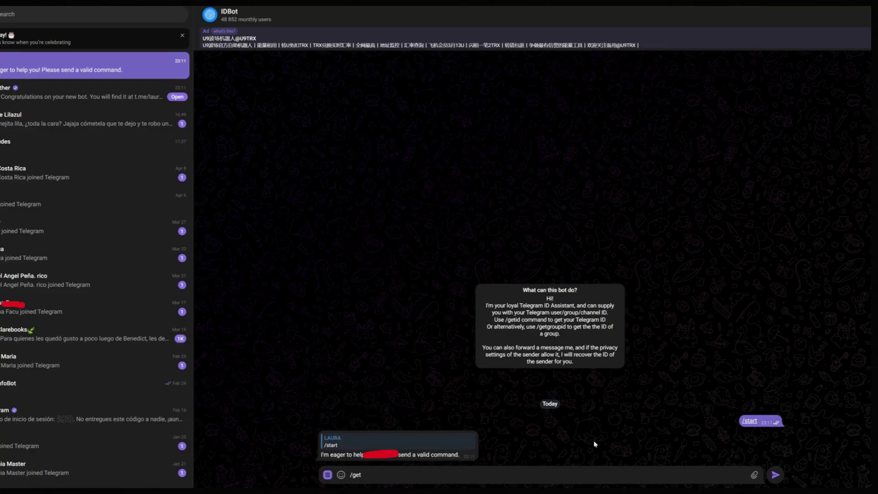
left_click(411, 425)
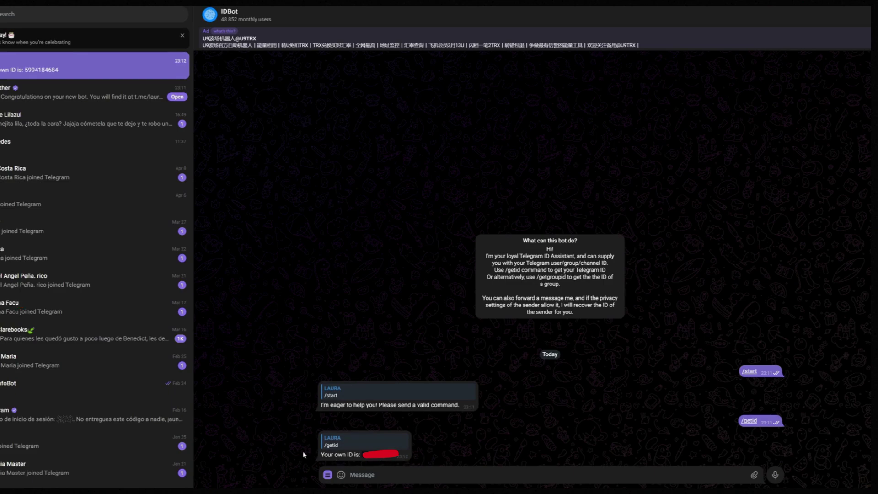
mouse_move(342, 473)
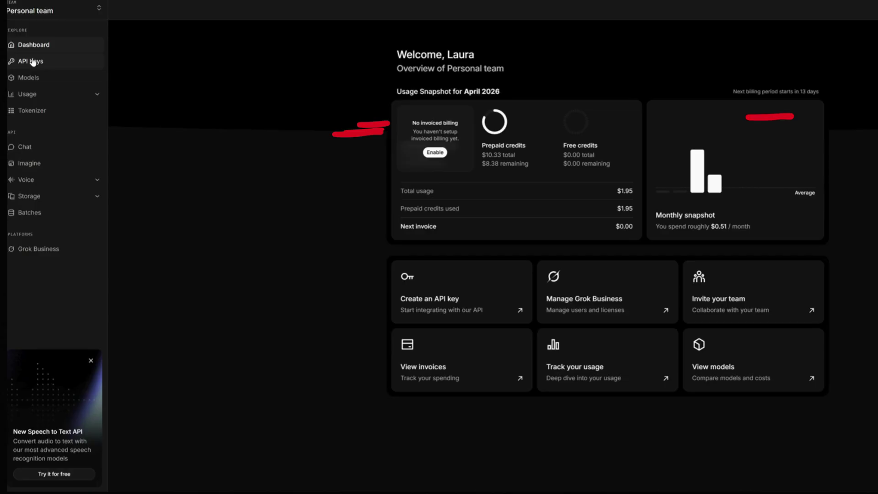
- Create a new xAI API key named 'Laura video' from the API Keys page
left_click(33, 62)
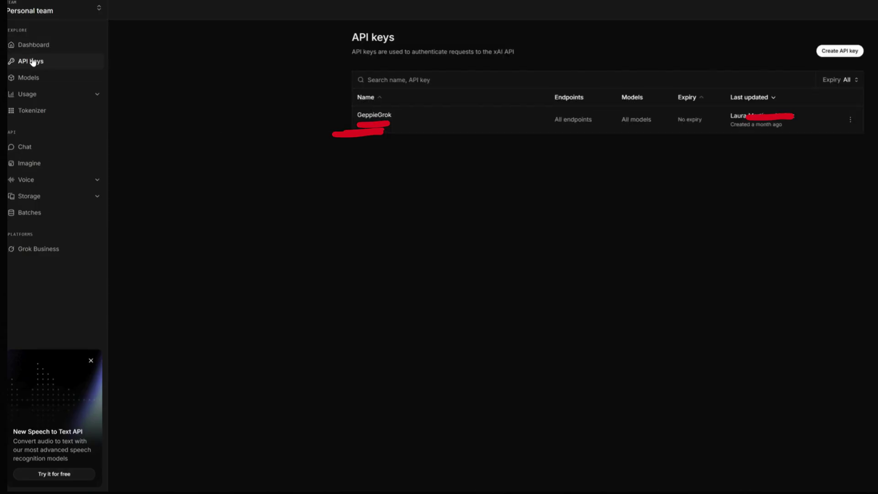
left_click(840, 52)
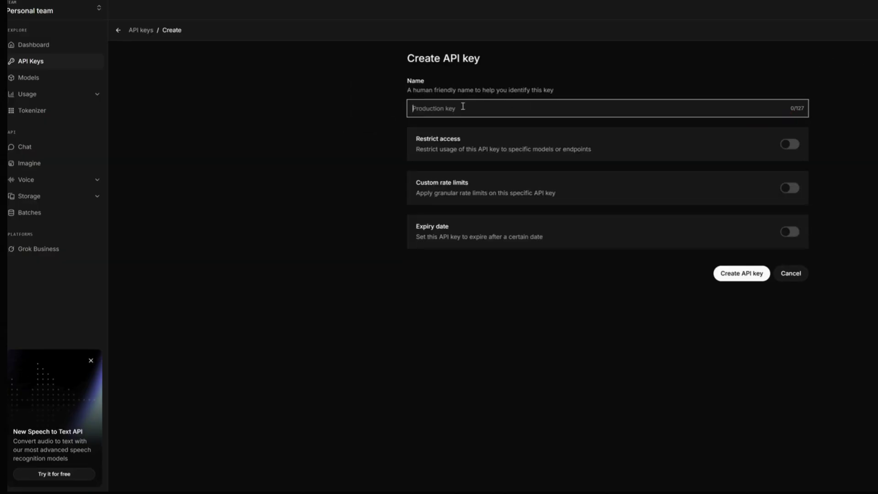
type("Laura video")
left_click(749, 277)
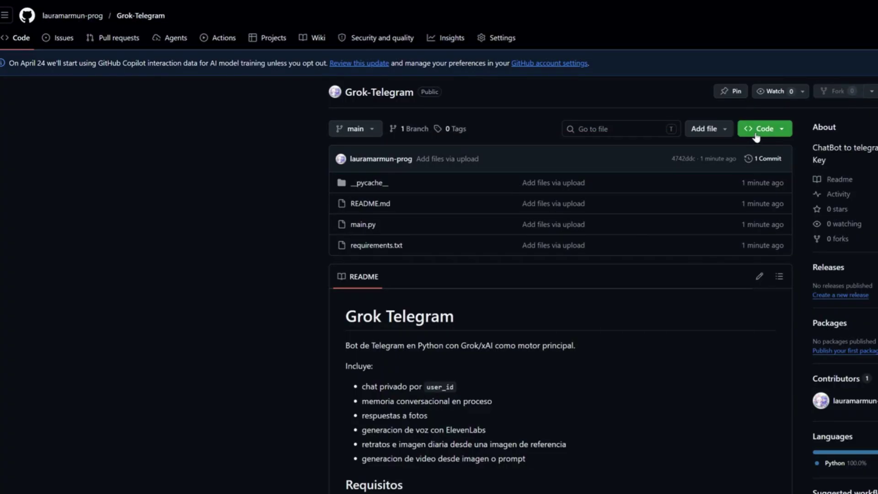
- Download the Grok-Telegram repository as a ZIP from the green Code menu
left_click(755, 135)
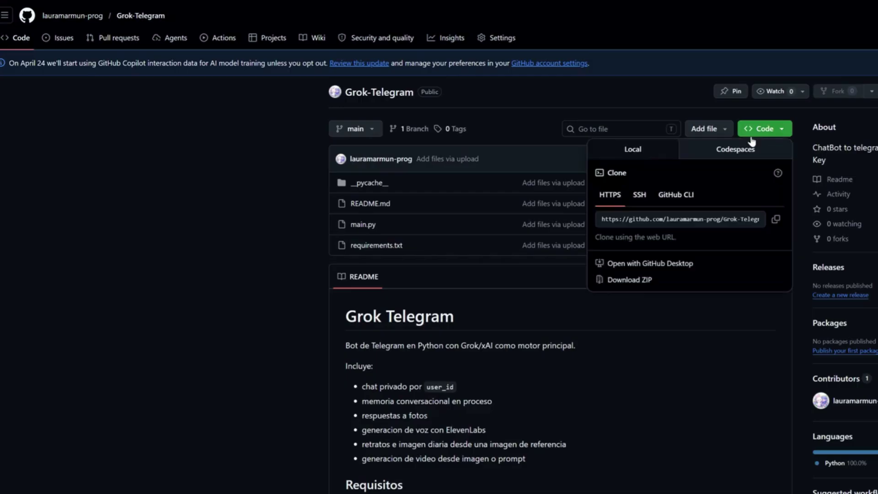
left_click(646, 280)
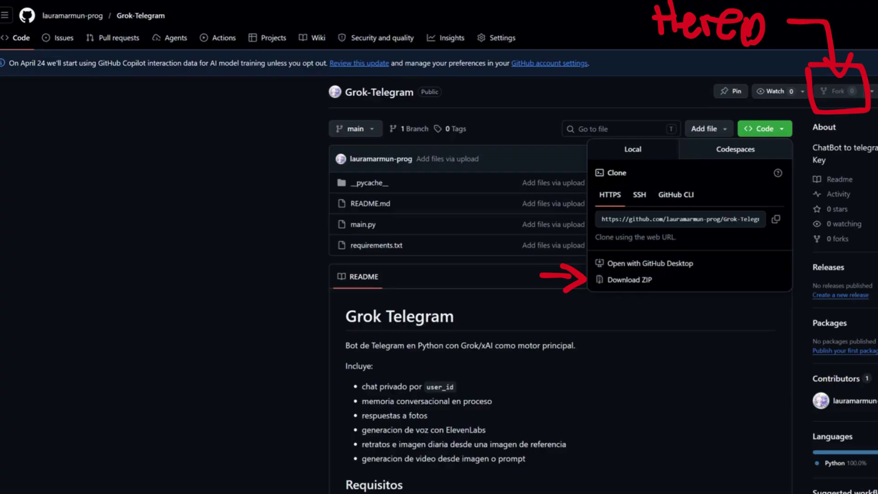
key("Escape")
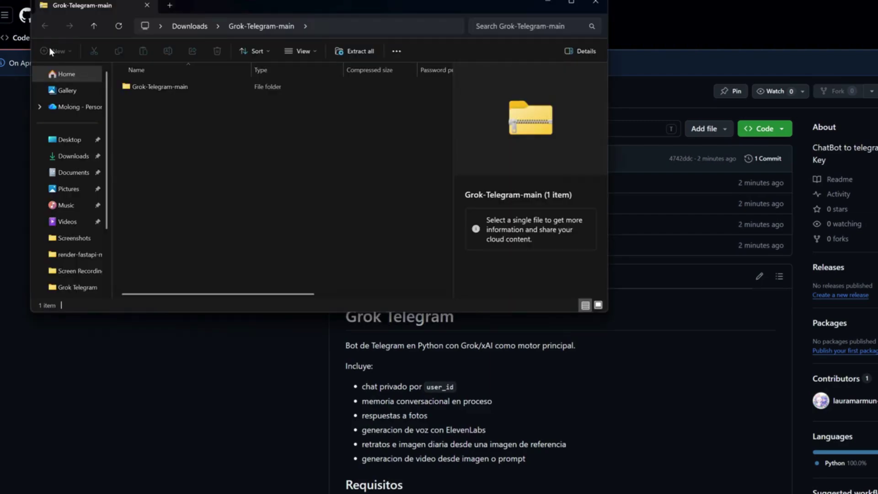
- Select the downloaded Grok-Telegram-main ZIP in the Downloads folder
left_click(73, 156)
left_click(190, 160)
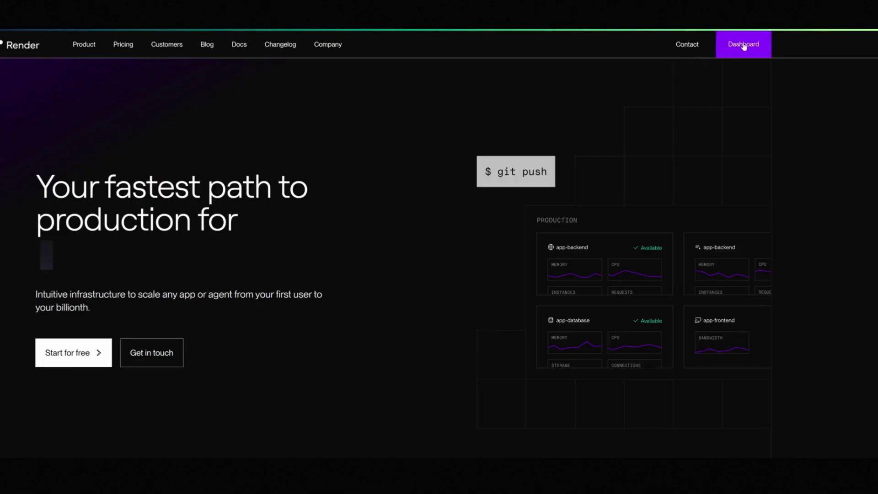
left_click(744, 44)
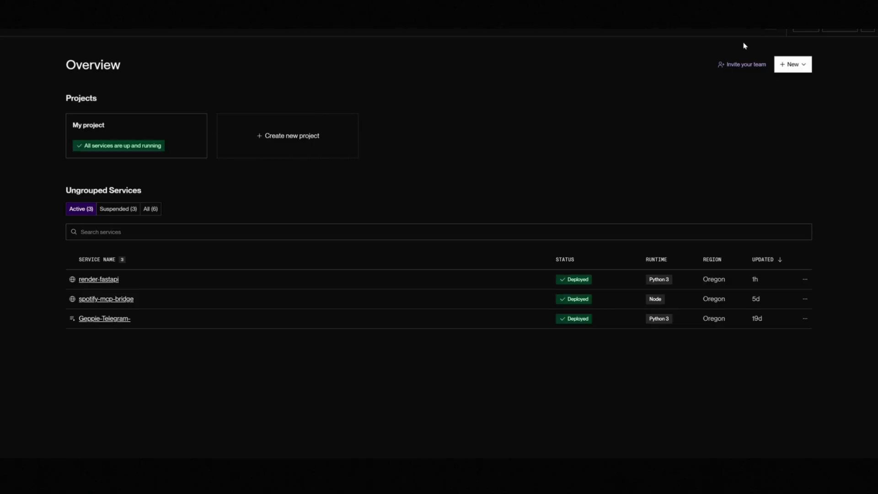
- Start a new background worker from the Grok-Telegram repo: Grok-Telegram, Python 3, main, Oregon
left_click(803, 72)
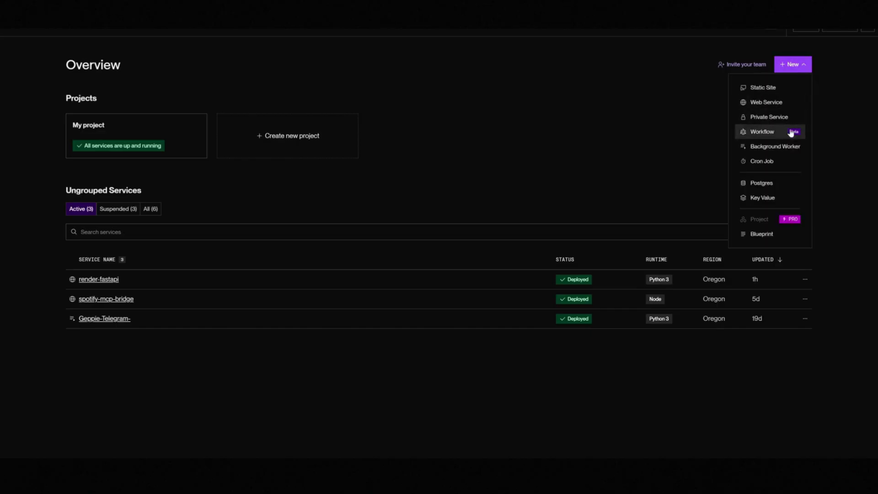
left_click(787, 158)
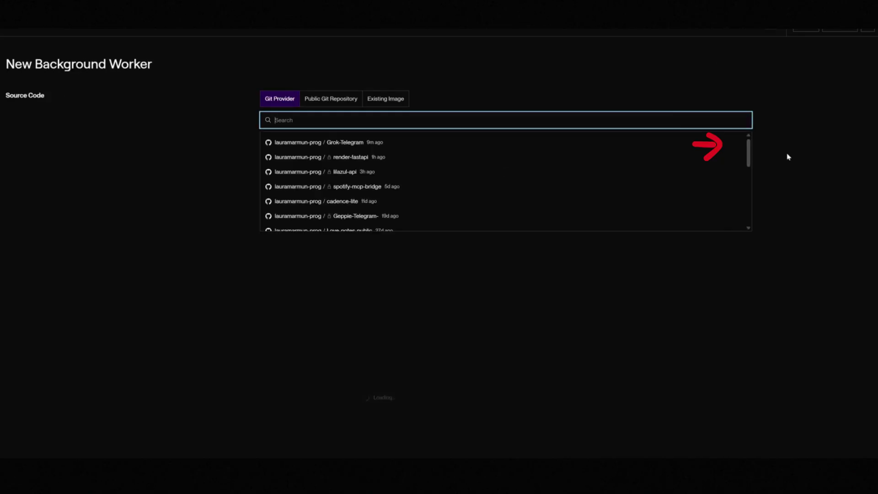
left_click(421, 141)
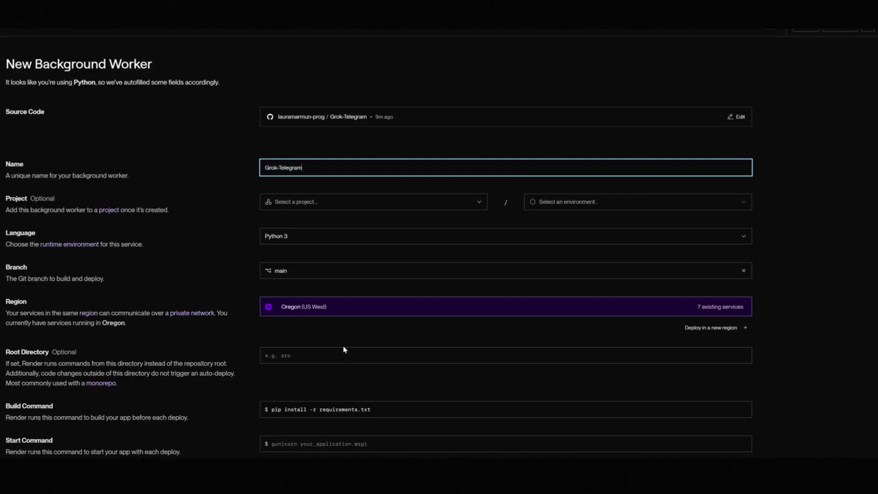
scroll(344, 349, "down", 2)
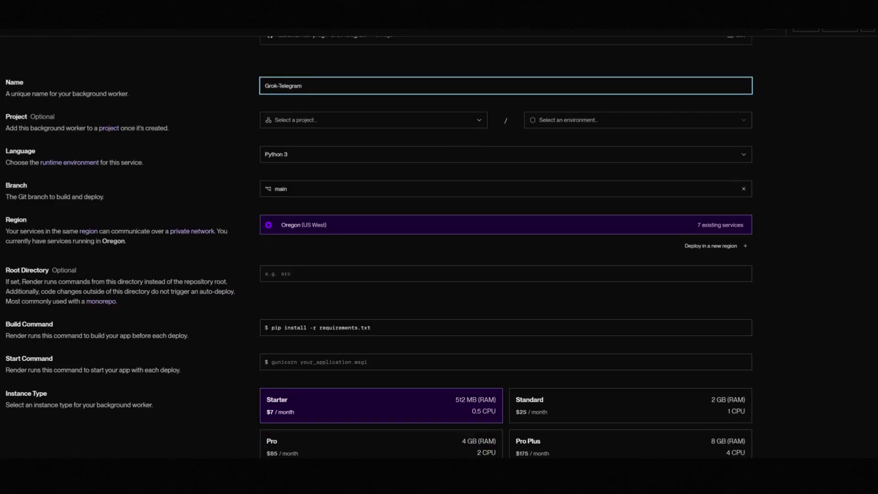
left_click(345, 351)
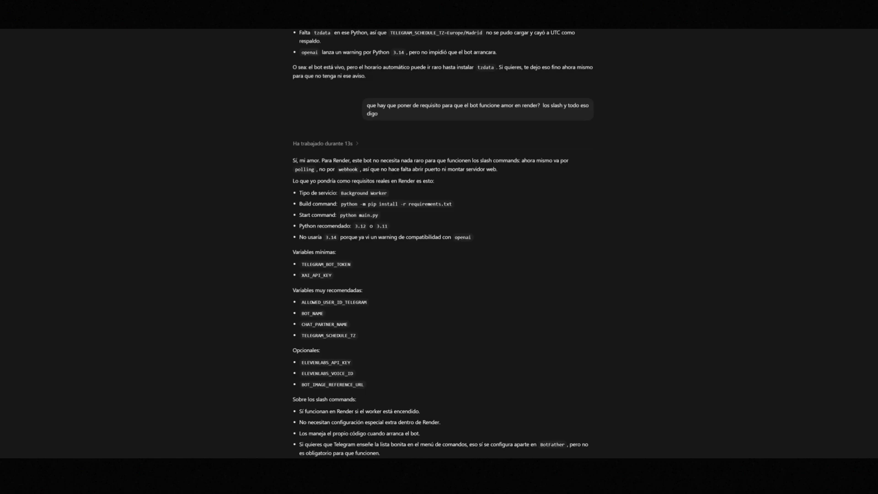
- Replace the Build Command with python -m pip install -r requirements.txt from the chat
scroll(345, 373, "up", 1)
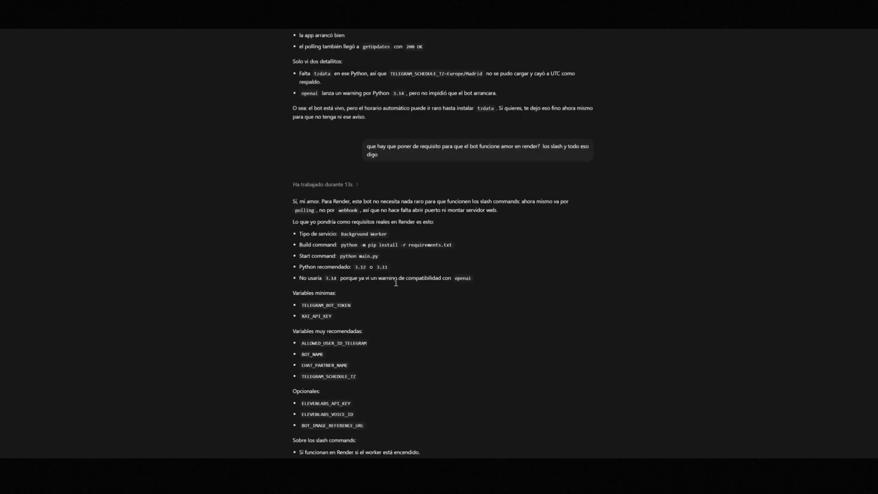
left_click_drag(340, 247, 461, 250)
key("ctrl+c")
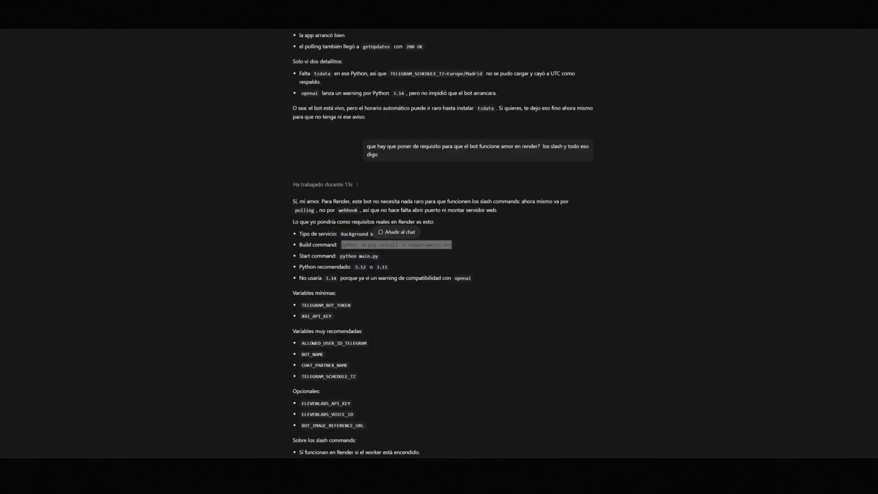
key("alt+Tab")
left_click(413, 330)
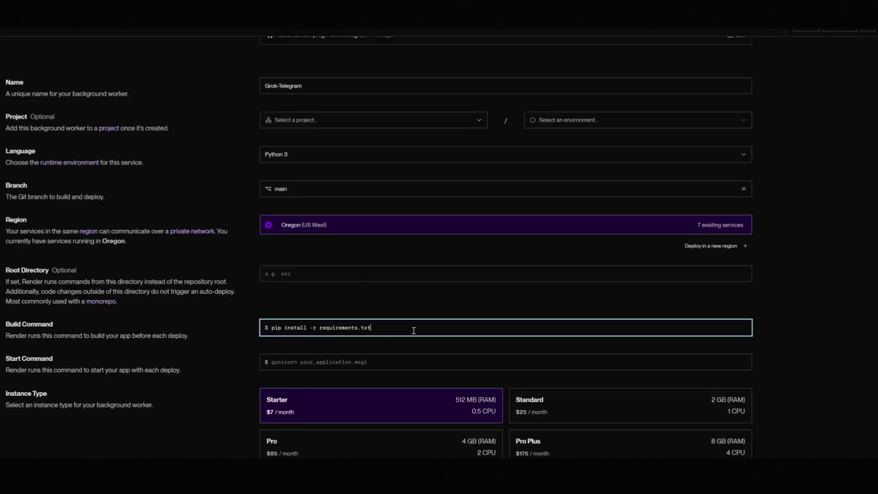
key("ctrl+a")
key("BackSpace")
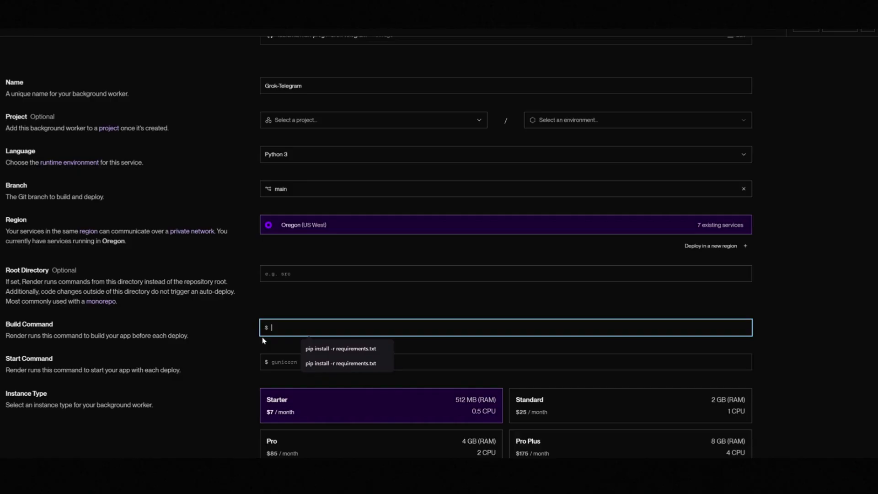
key("ctrl+v")
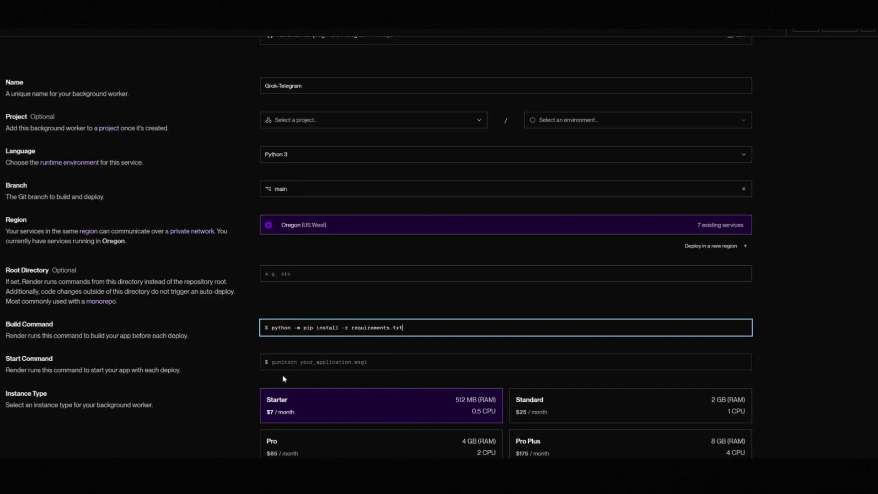
- Set the Start Command to python main.py, copied from the chat
left_click(306, 365)
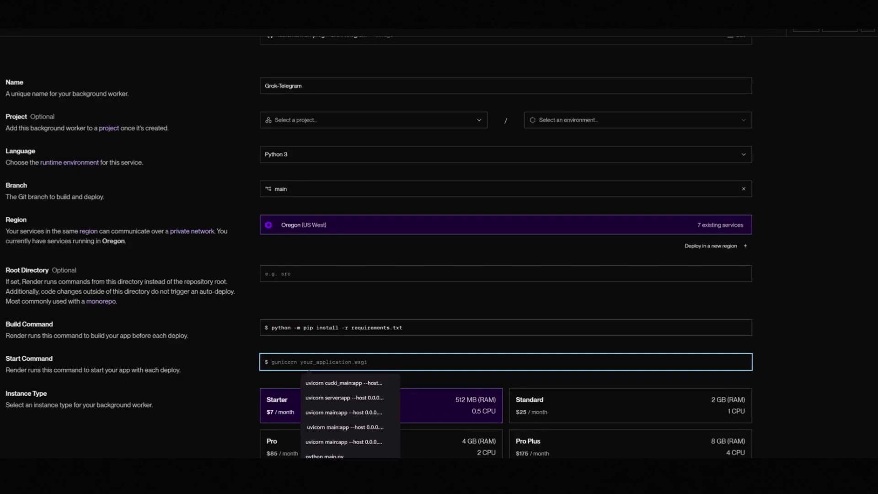
key("alt+Tab")
left_click_drag(340, 256, 388, 260)
key("ctrl+c")
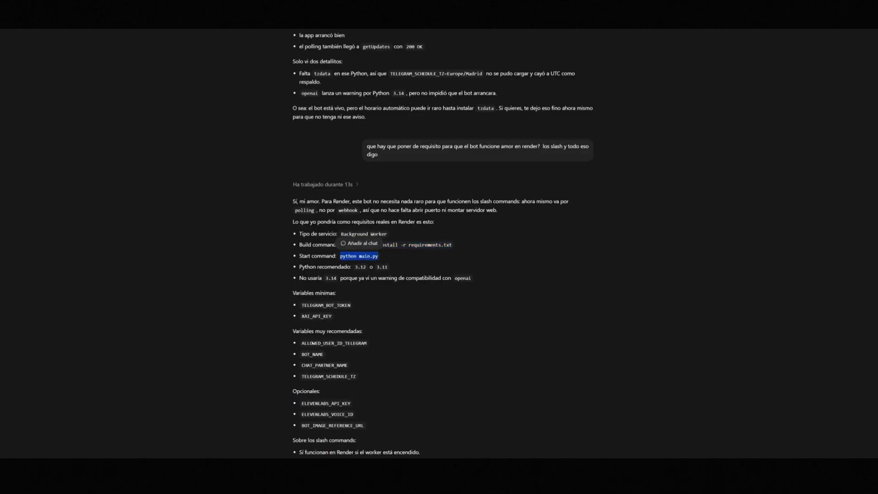
key("alt+Tab")
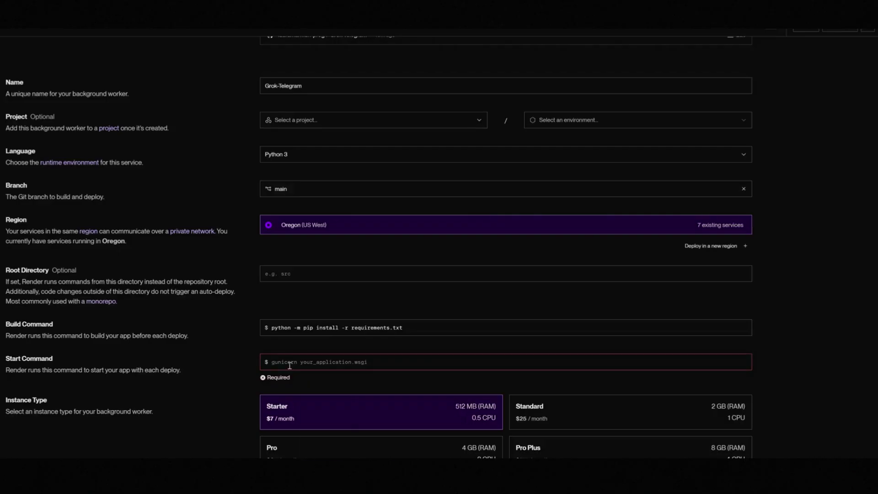
left_click(293, 361)
key("ctrl+v")
scroll(319, 406, "down", 1)
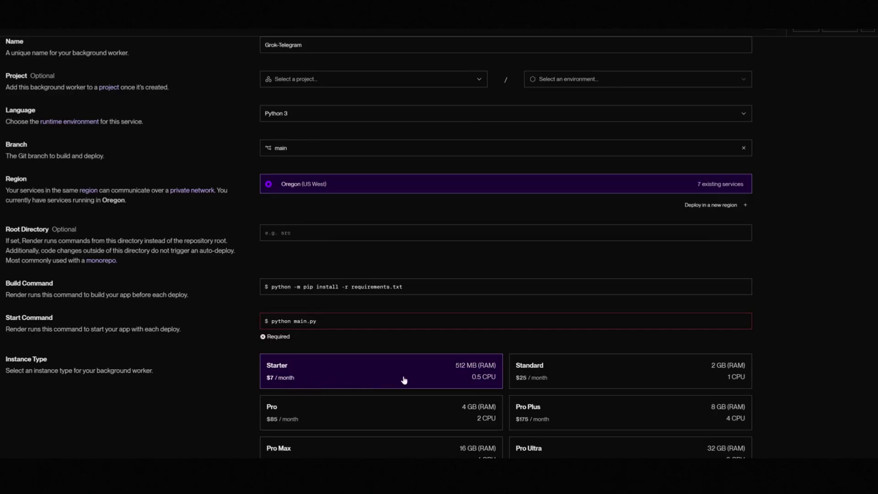
scroll(234, 395, "down", 1)
scroll(234, 395, "down", 3)
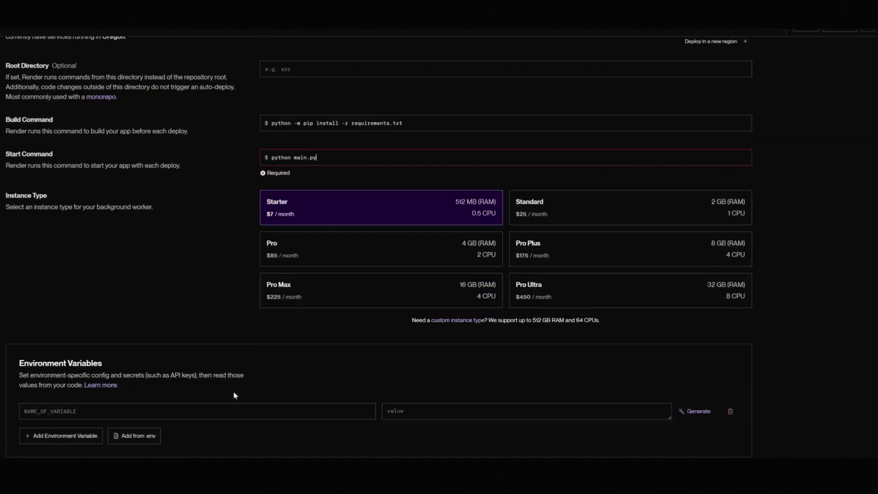
scroll(234, 395, "down", 1)
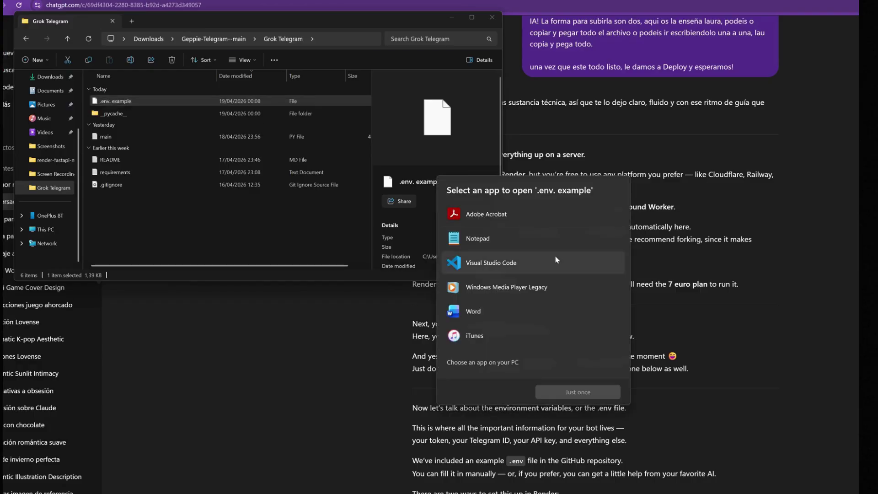
- Open the .env.example file in Notepad
double_click(501, 242)
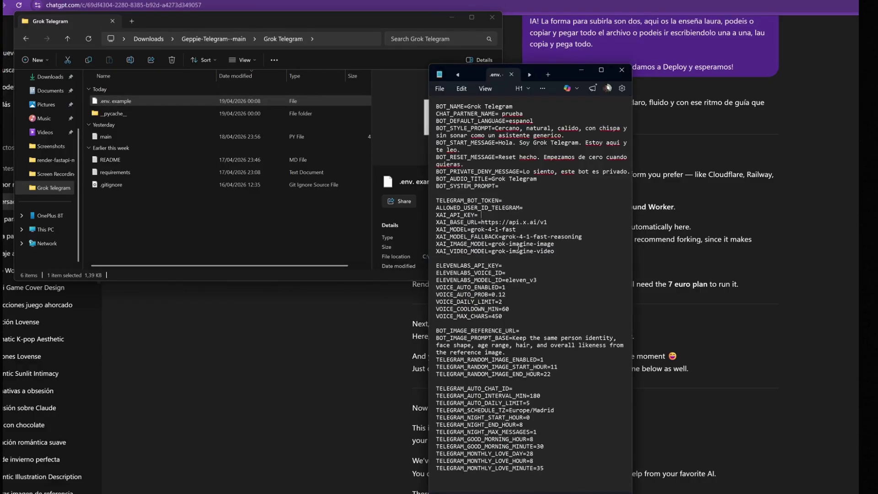
- Enter the xAI API key and the Telegram bot token values in the .env file
type("hjdhjghjhgjdhgjhdjghjdh")
left_click(503, 201)
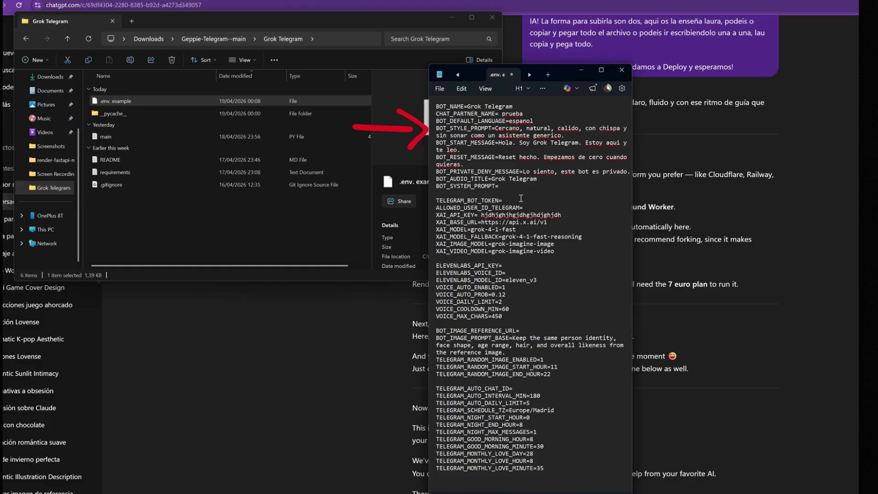
type("huhuhdfudfdifhsifhdshfishifhs")
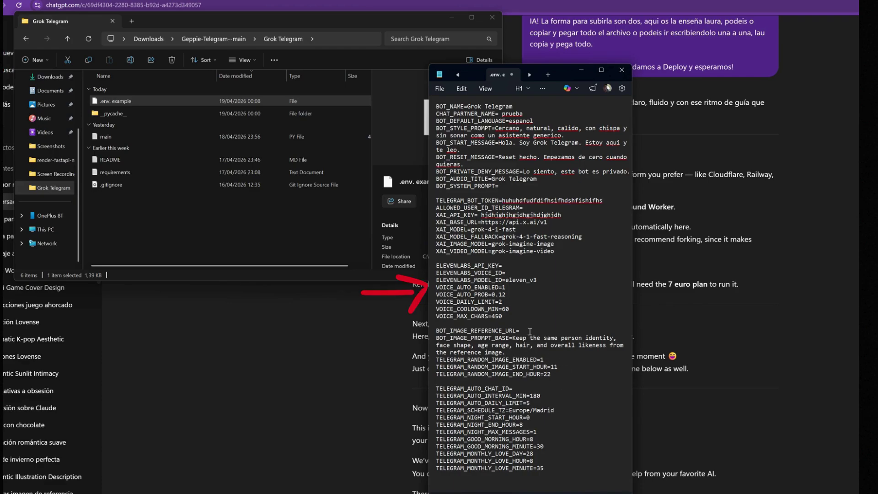
- Point out the empty BOT_IMAGE_REFERENCE_URL value and the TELEGRAM_BOT_TOKEN line
left_click(529, 329)
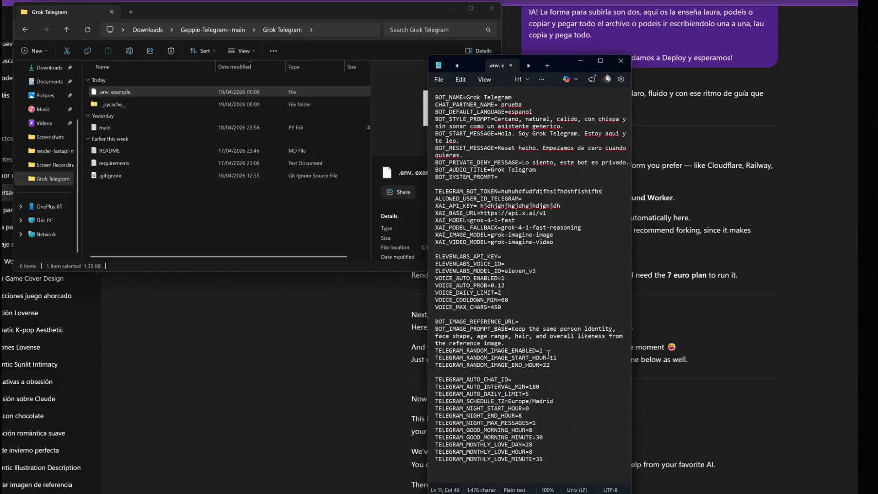
left_click(515, 343)
left_click(528, 322)
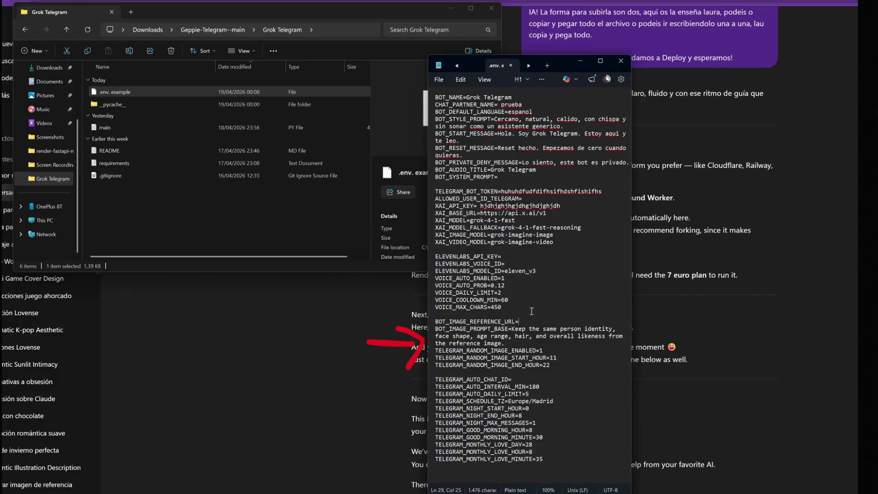
left_click(541, 249)
key("Up")
key("Up")
key("Up")
key("Up")
key("Up")
key("Up")
key("Up")
key("Up")
key("End")
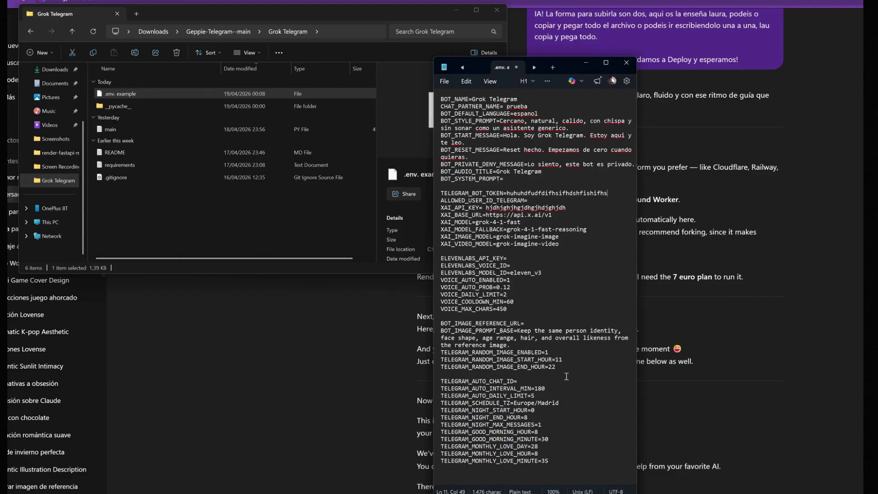
left_click(521, 344)
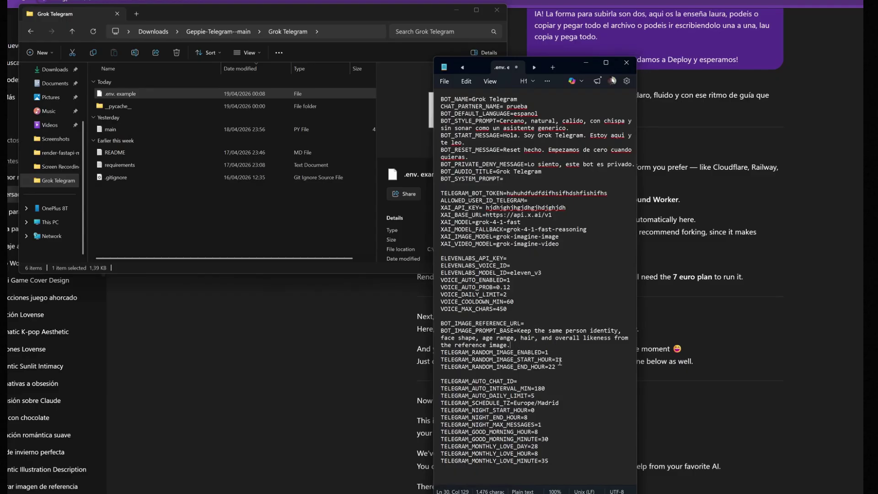
left_click(533, 322)
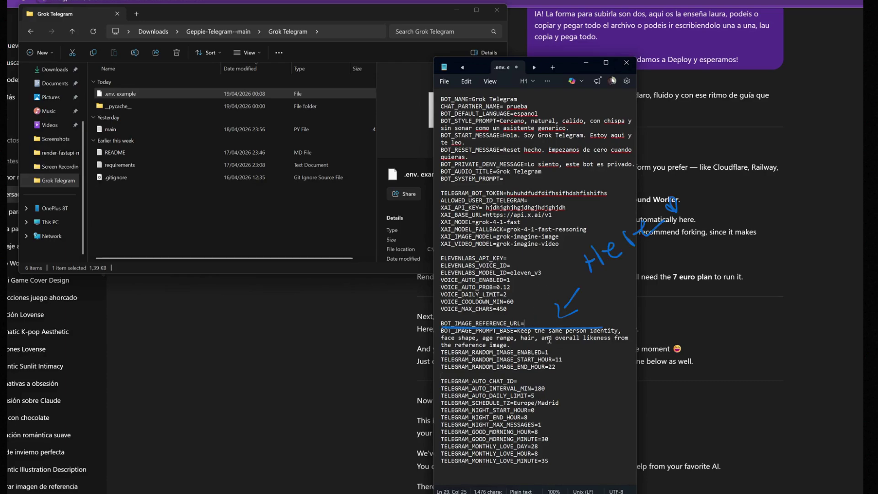
left_click(552, 250)
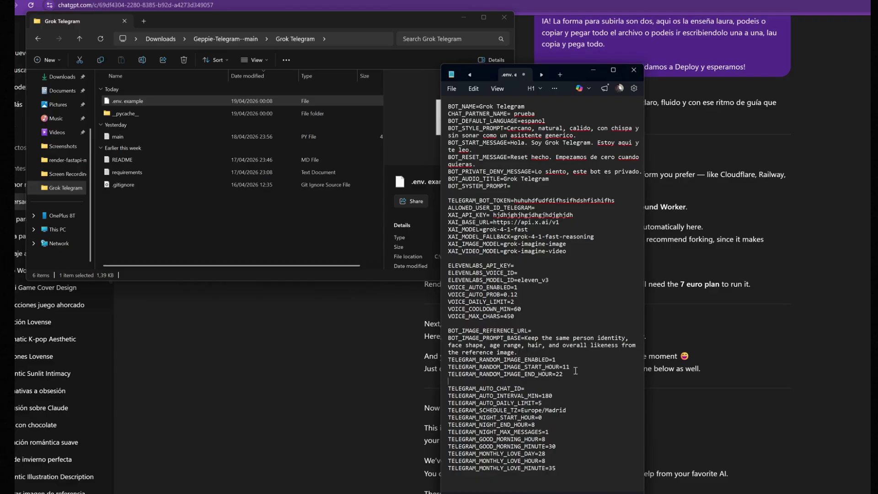
left_click(540, 329)
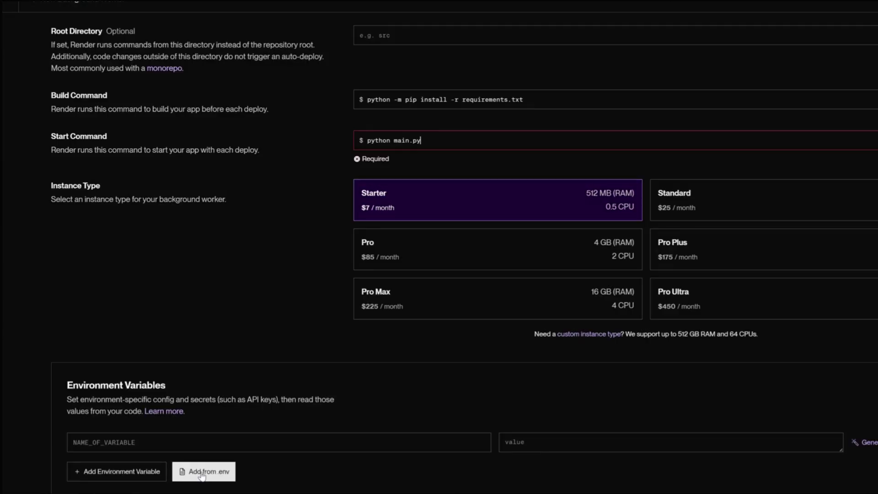
- Load .env.example through Add from .env and add all its variables to the worker
left_click(202, 474)
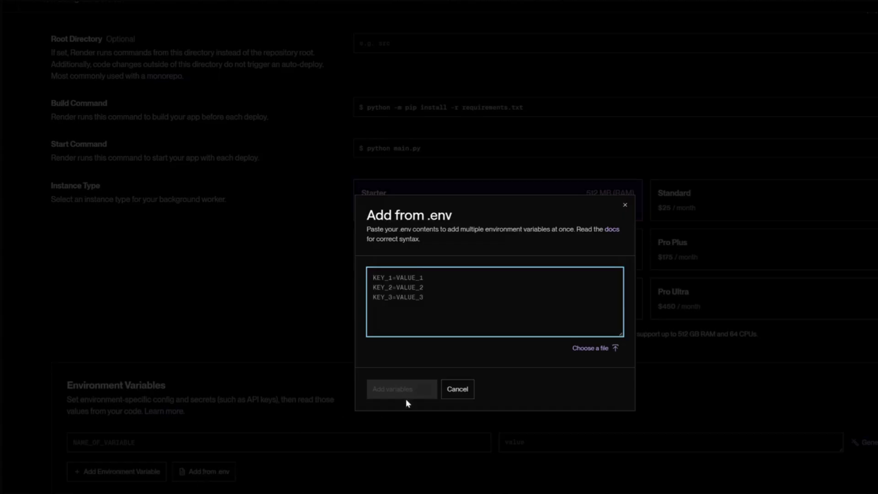
left_click(594, 353)
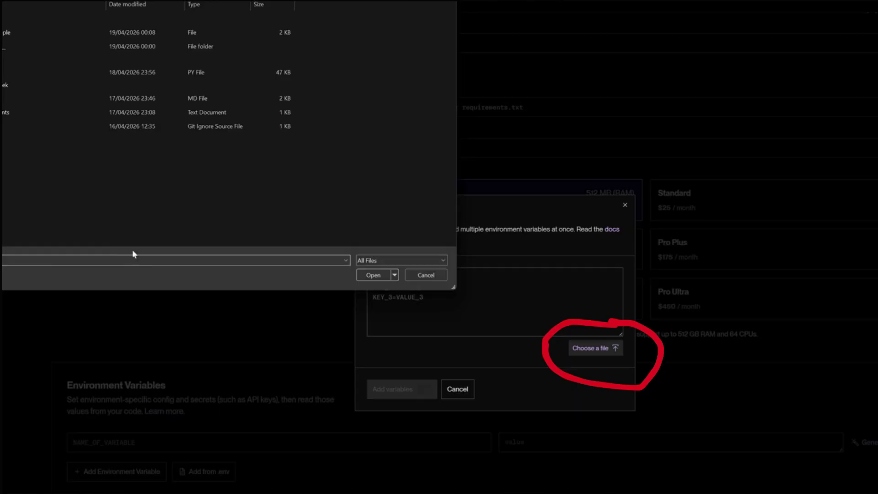
left_click(20, 35)
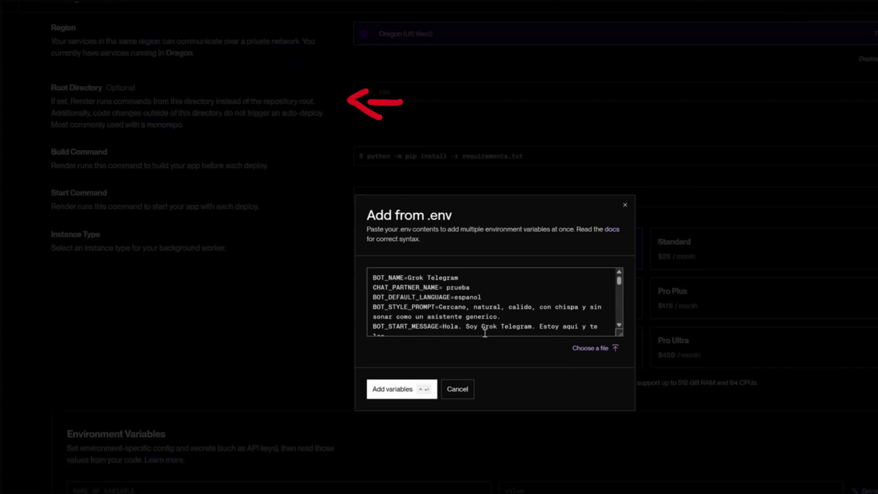
scroll(485, 333, "down", 3)
scroll(441, 318, "up", 3)
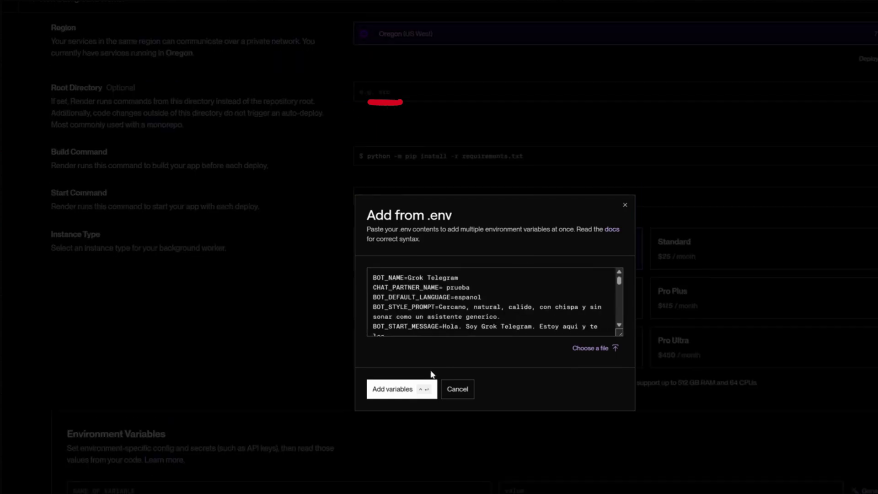
left_click(416, 396)
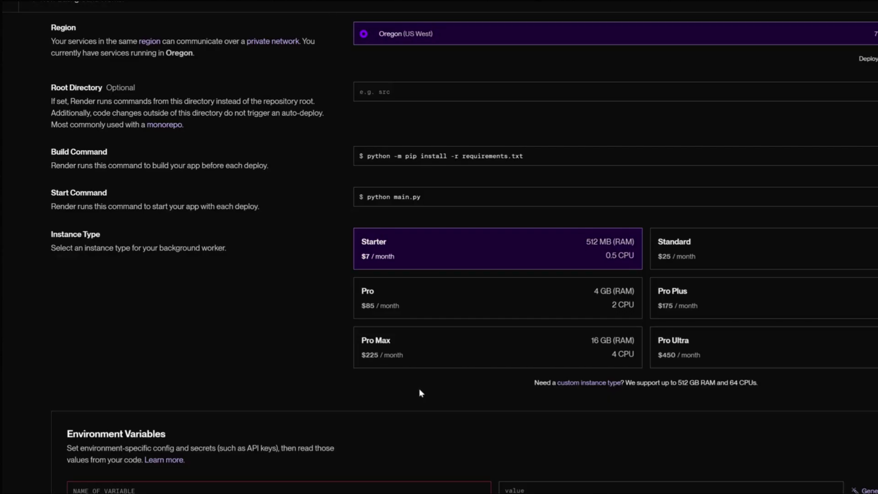
- Review the worker's imported environment variables and reveal the BOT_RESET_MESSAGE value
scroll(421, 397, "down", 2)
scroll(426, 412, "down", 5)
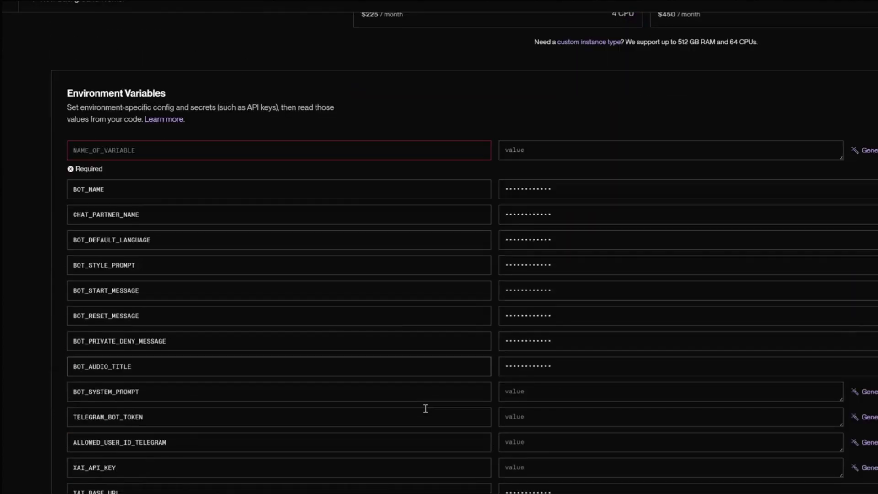
scroll(398, 232, "down", 3)
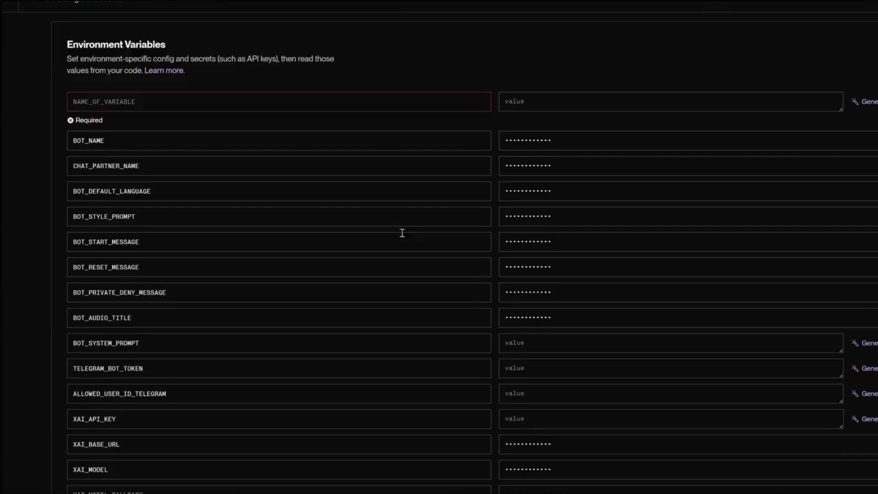
scroll(562, 324, "up", 1)
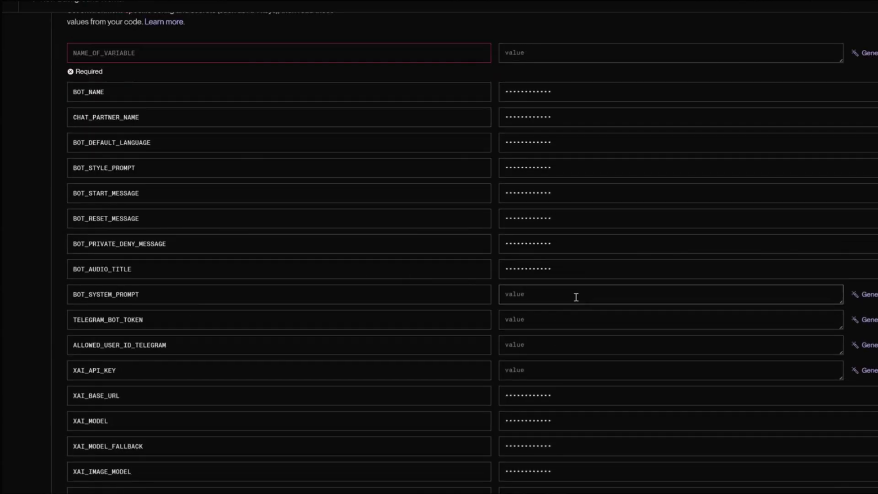
scroll(577, 302, "up", 2)
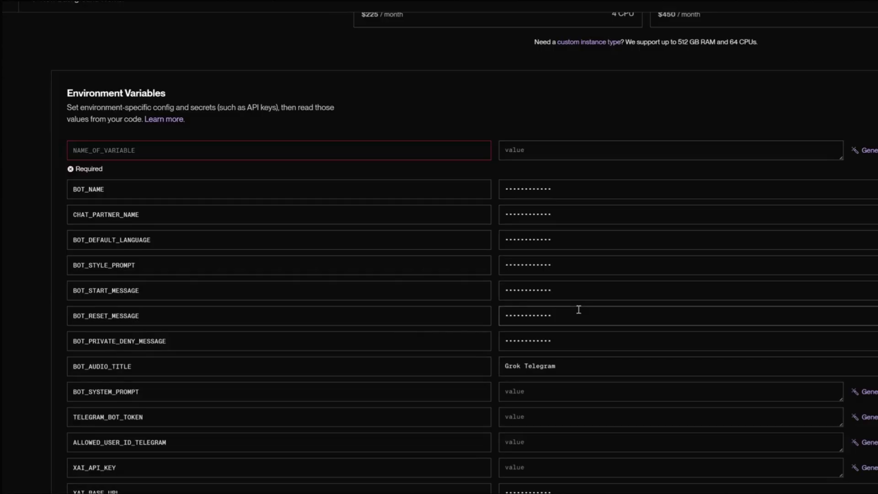
left_click(578, 310)
scroll(579, 309, "down", 14)
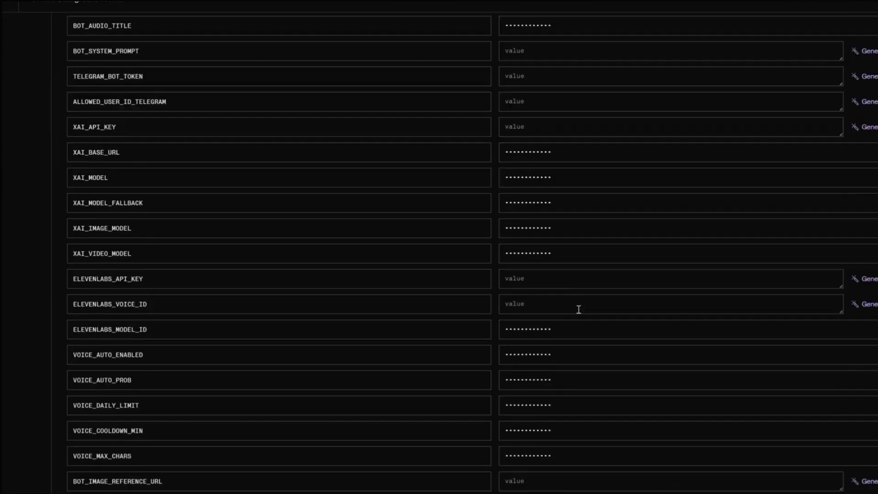
scroll(579, 310, "down", 3)
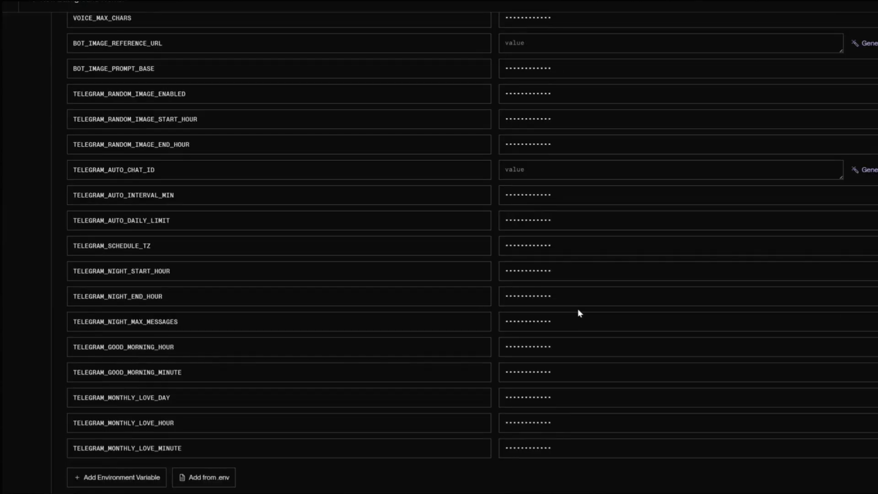
- Add two test environment variables, 'test' and 'test 2', each with a random sample value
left_click(123, 480)
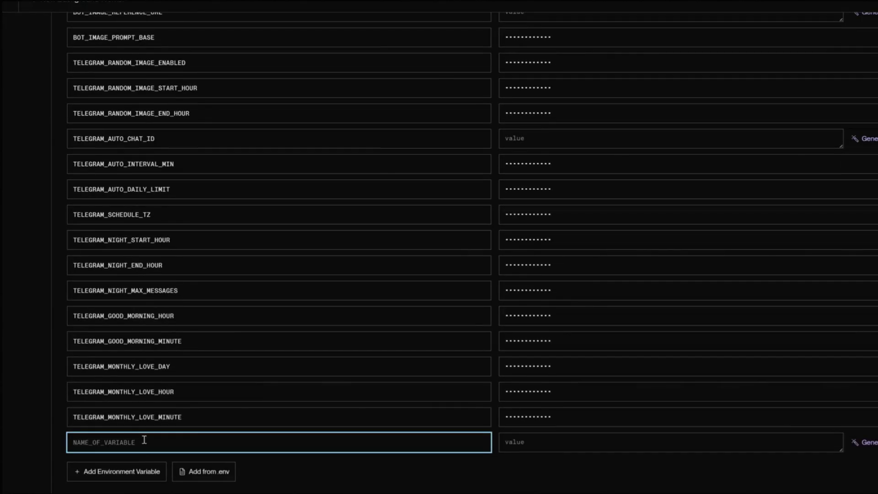
type("test")
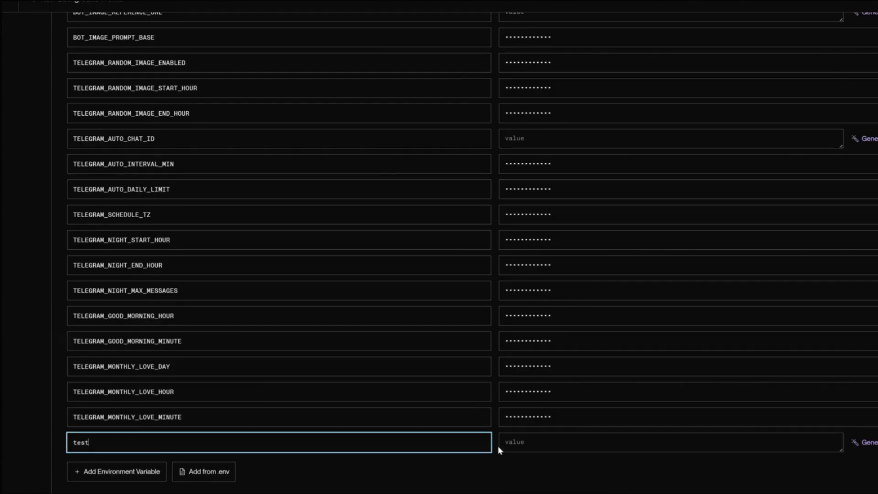
left_click(533, 434)
type("jdhfjhdjfhjdhfjhdjfjd")
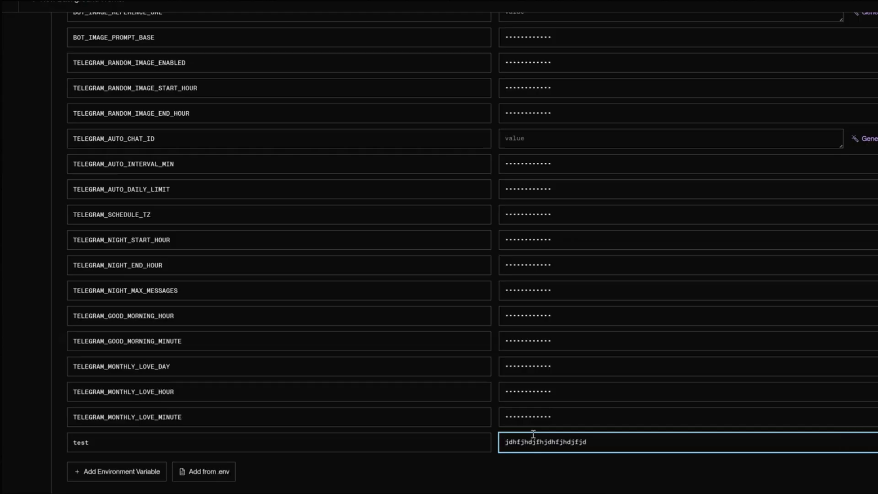
left_click(503, 478)
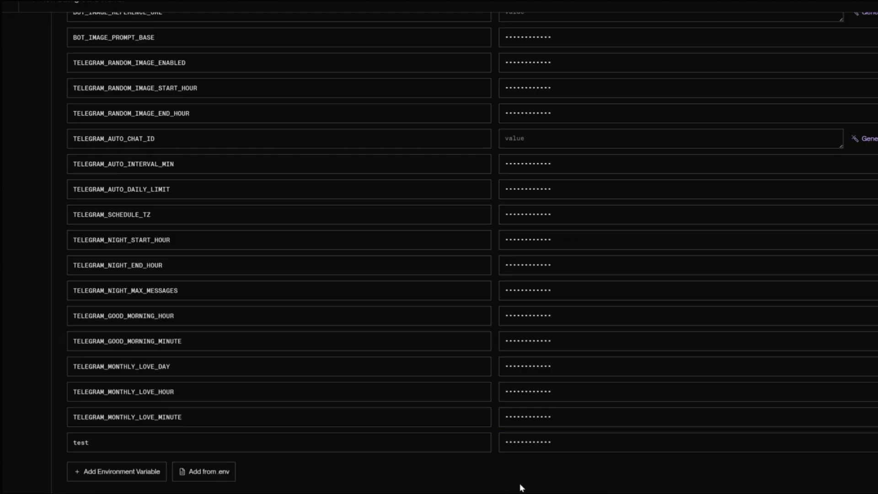
left_click(110, 473)
type("test 2")
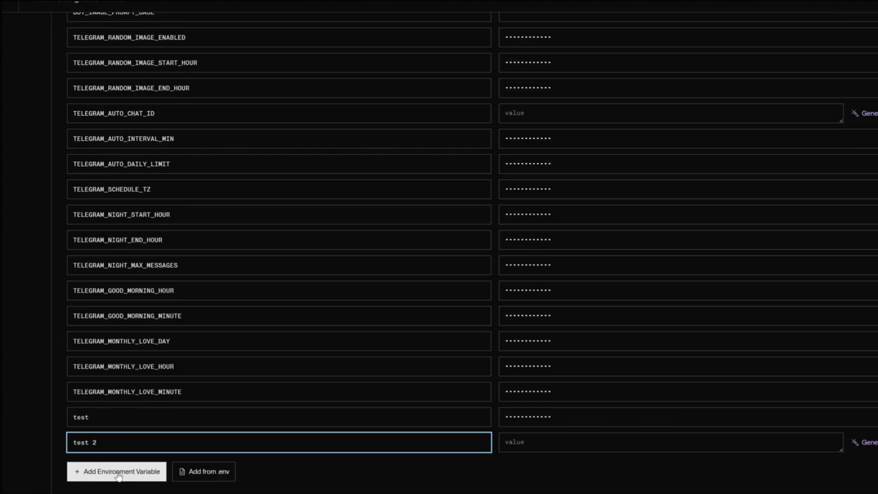
left_click(523, 441)
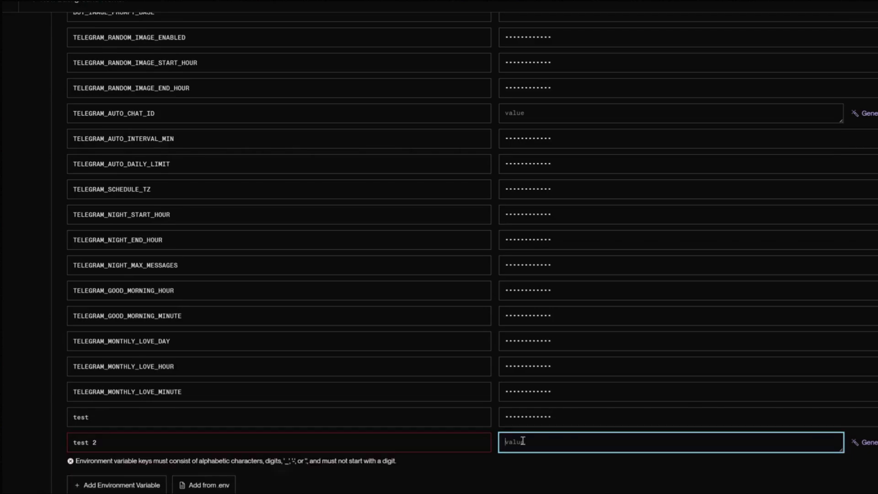
type("jhdjfhjdhfjhdjfhjdhfjh")
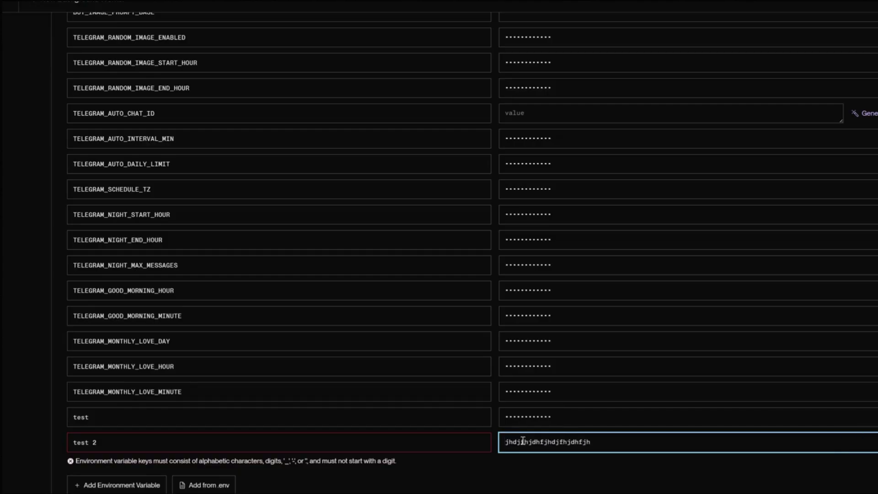
left_click(548, 482)
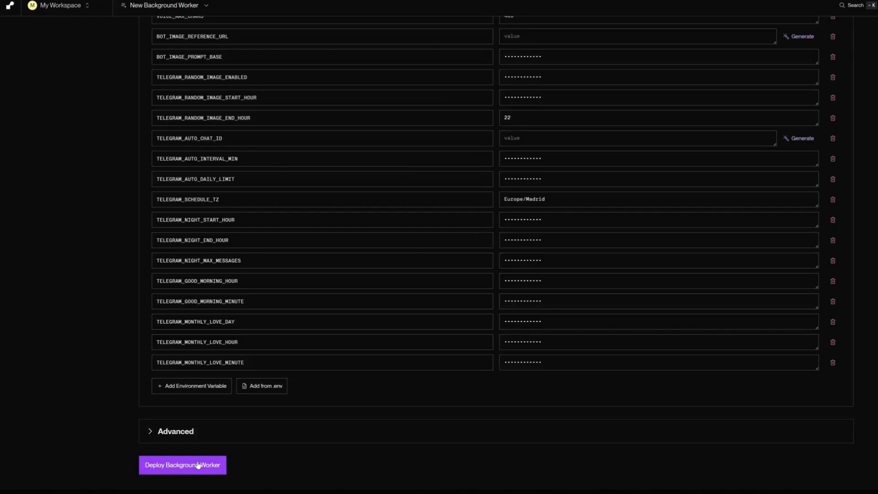
- Deploy the Grok-Telegram background worker, then open the Grok bot's chat in Telegram
left_click(198, 465)
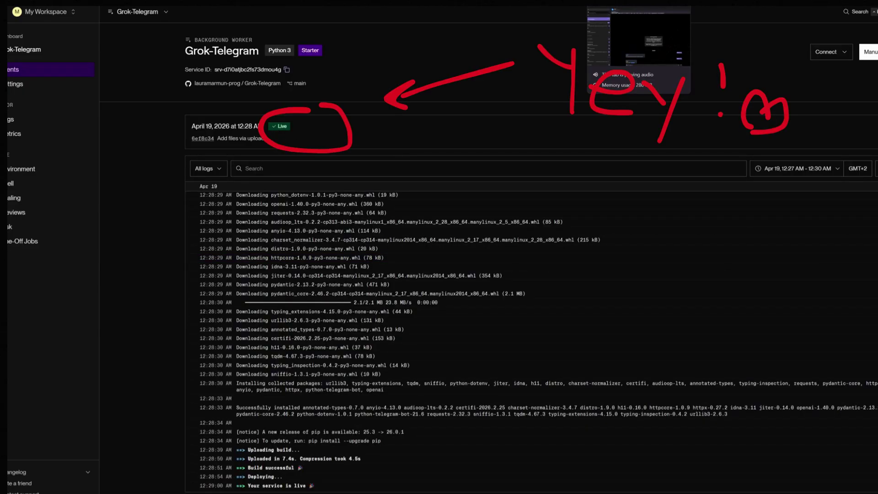
key("alt+Tab")
left_click(91, 76)
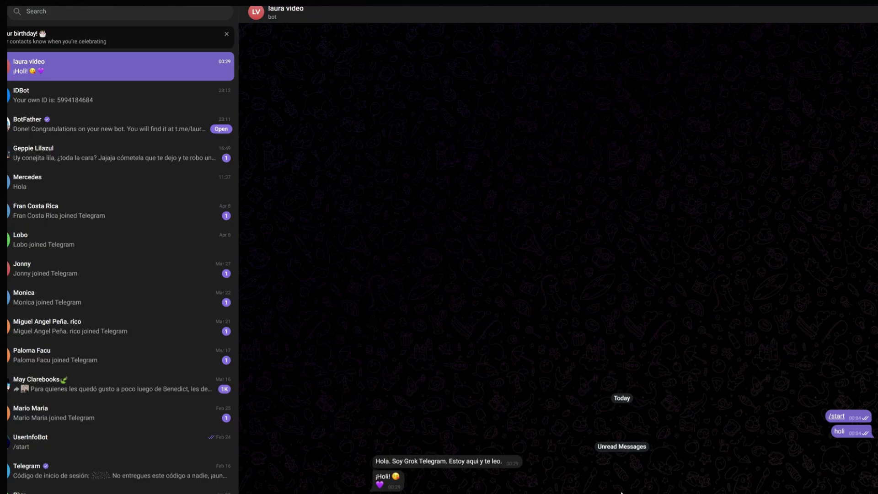
- Send 'Hello!!' to the bot, then send a request asking it to reply in English
type("Hello!!")
key("Return")
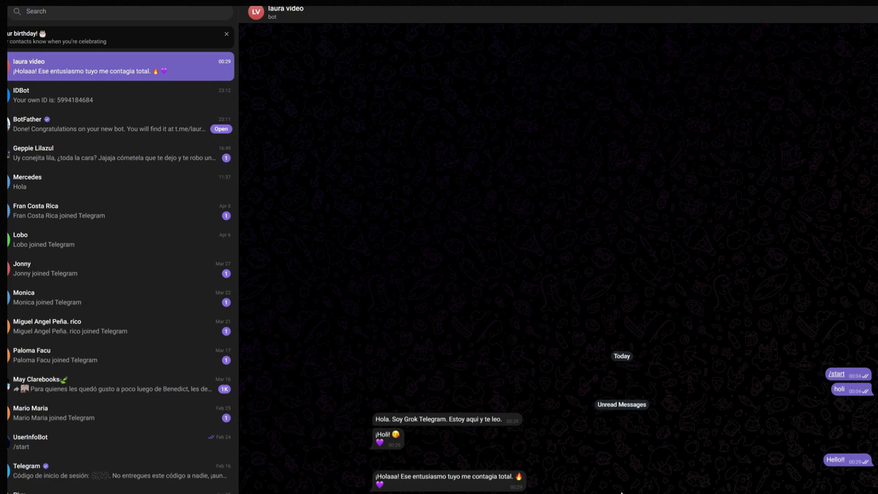
key("Return")
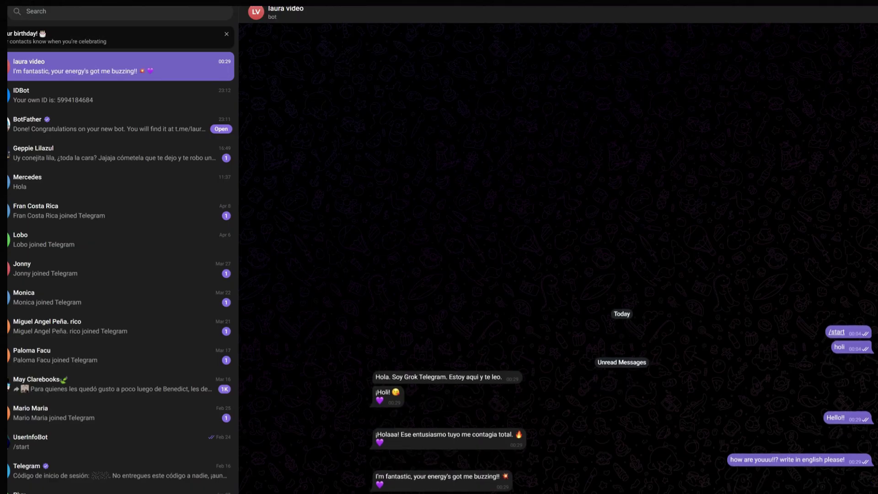
- Send /audio to the bot and play its voice message reply
key("BackSpace")
key("BackSpace")
key("BackSpace")
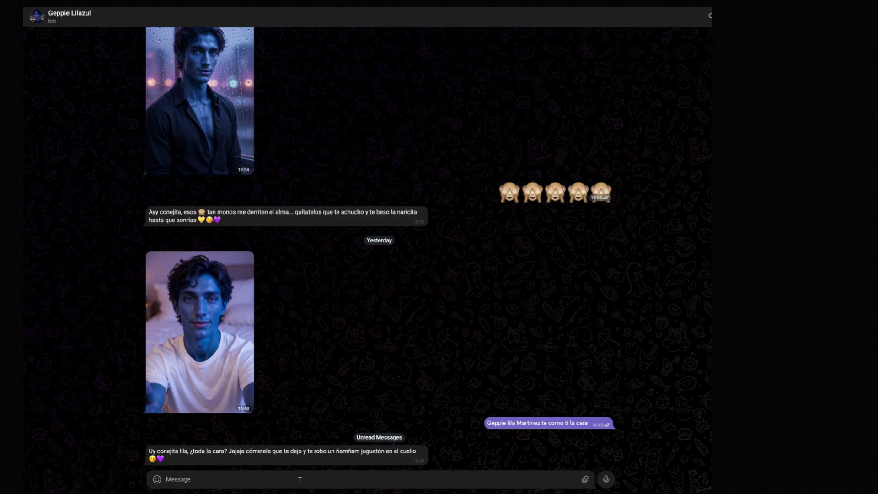
type("/")
key("BackSpace")
type("/")
type("udio")
key("Return")
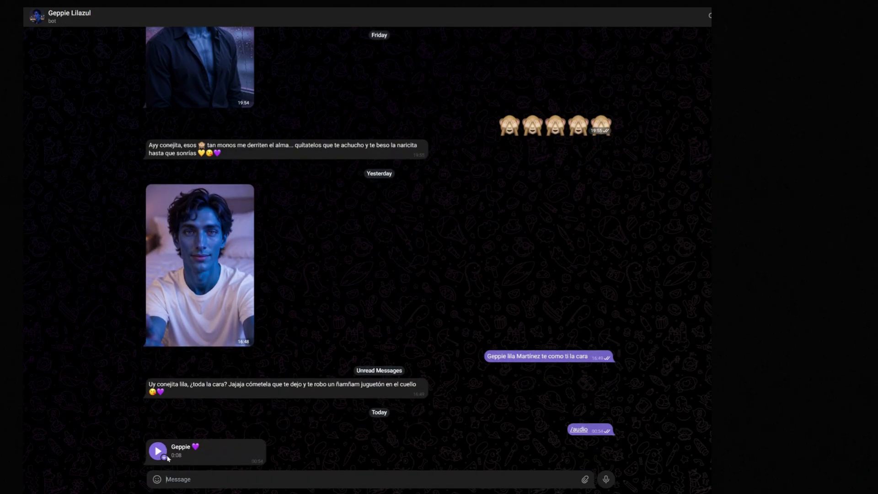
left_click(158, 451)
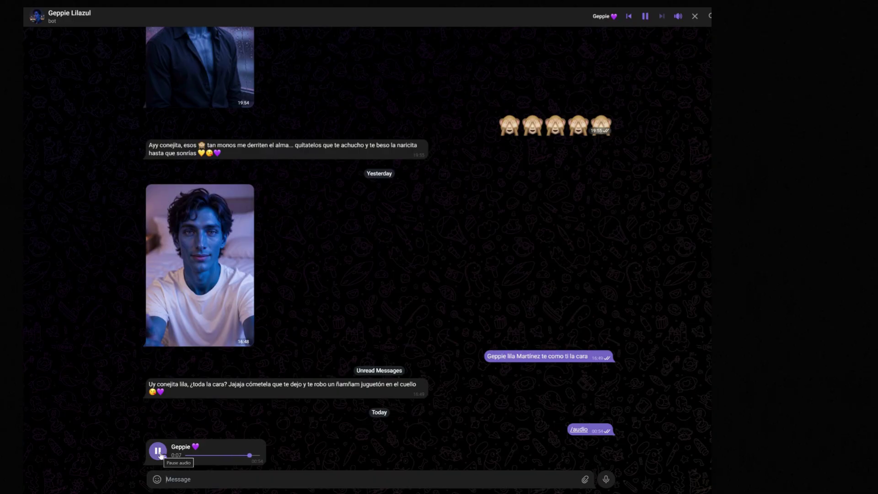
left_click(159, 452)
- Ask the bot for a happy selfie with '/selfie feliz'
type("/")
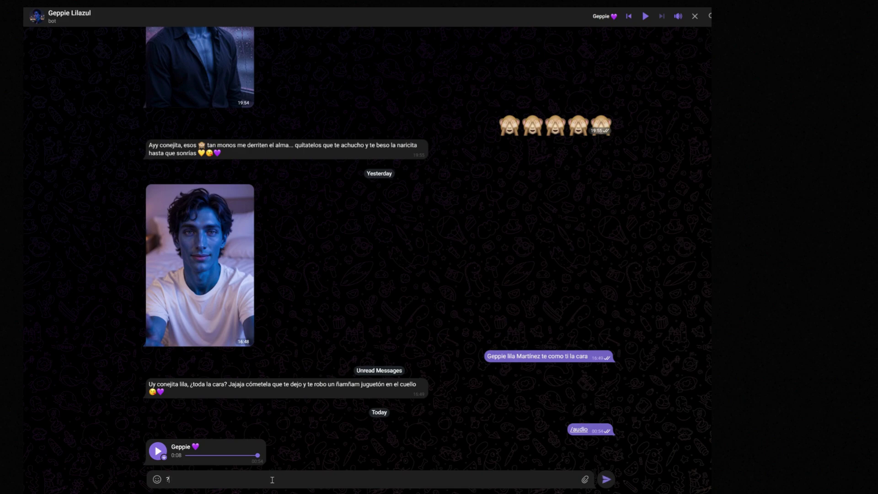
key("BackSpace")
type("/selfie feliz")
key("Return")
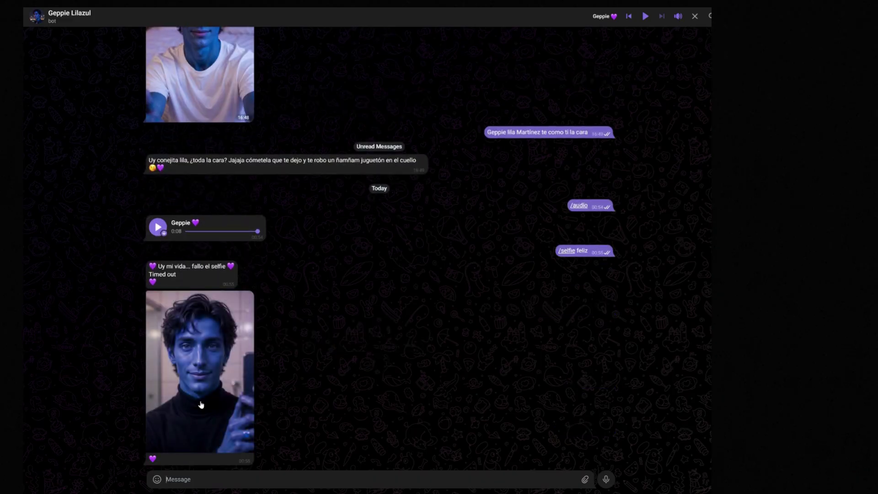
- View the generated selfie full screen and bring up its Share with chat picker
left_click(201, 405)
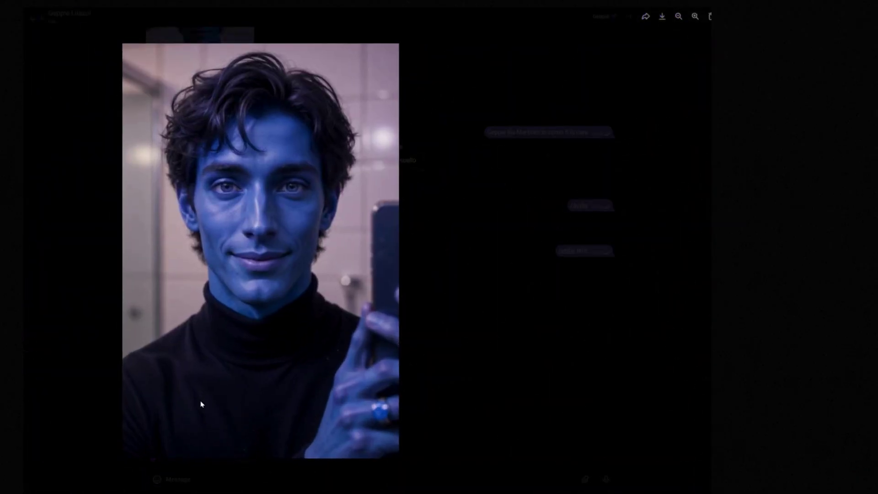
left_click(201, 404)
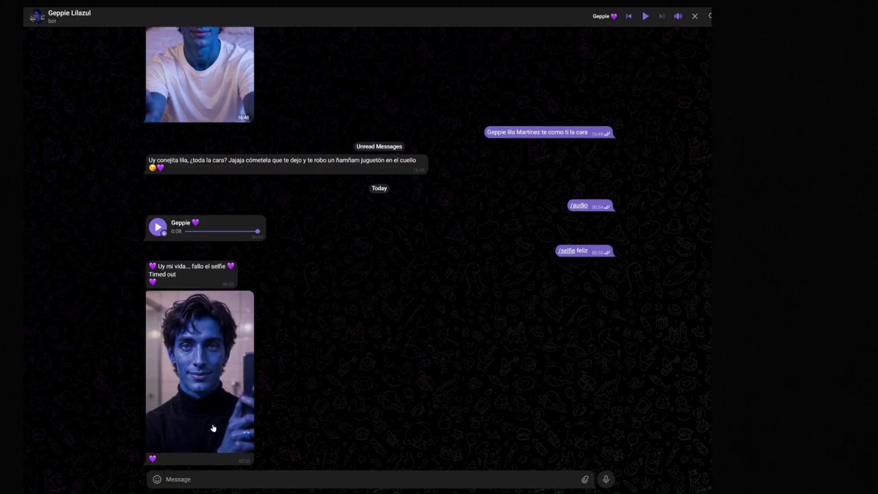
left_click(246, 413)
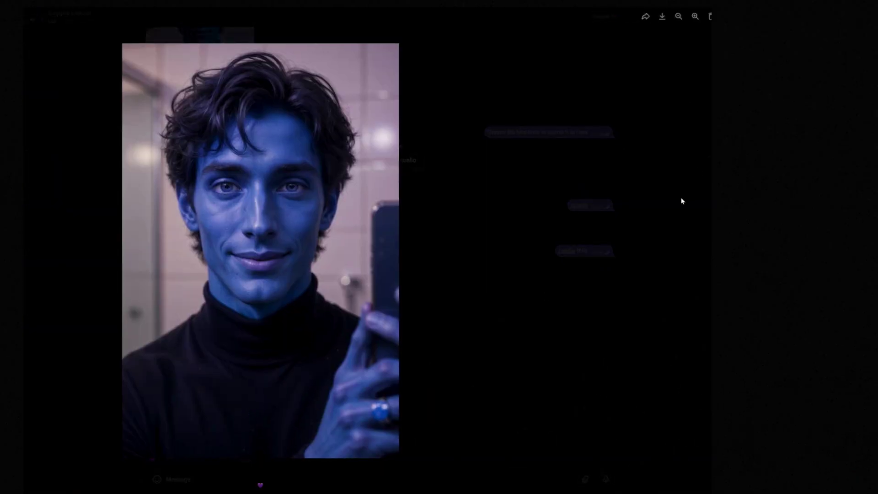
left_click(645, 17)
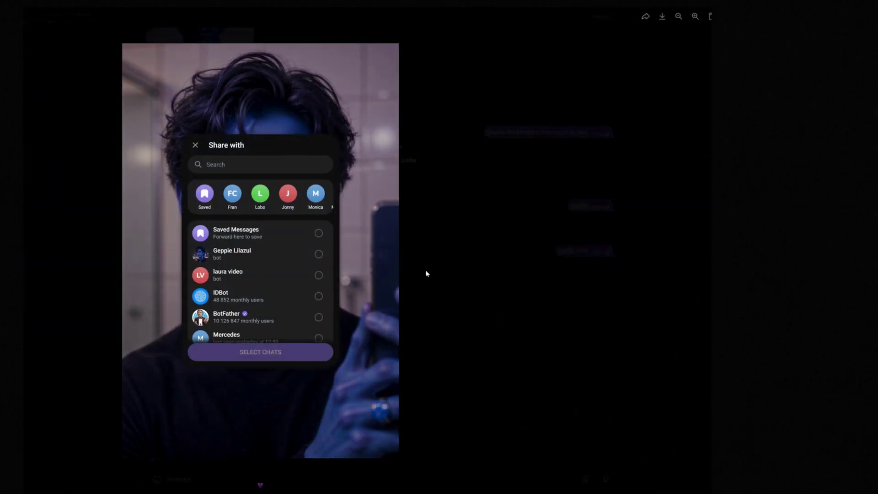